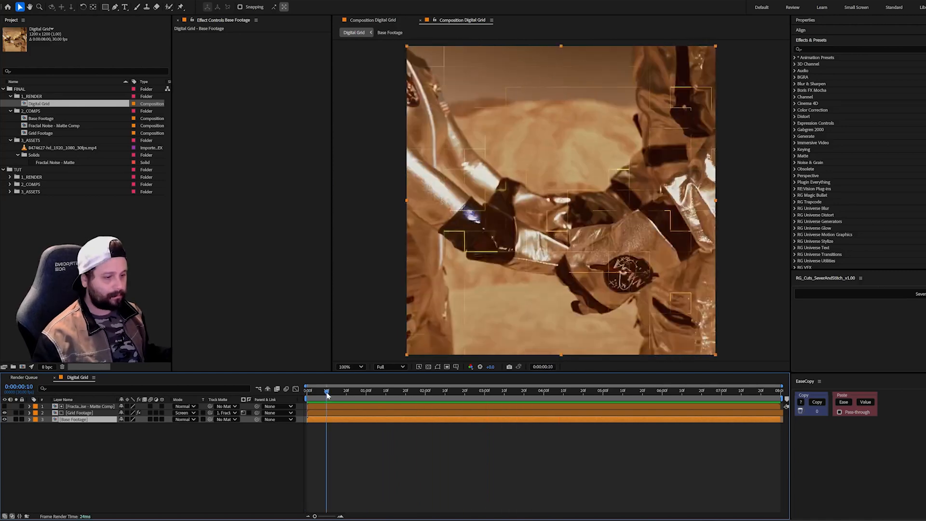
Step: Create a 1200 x 1200 px, 30 fps, 8-second composition named "Digital Grid - Tutorial" in the TUT folder's 1_RENDER subfolder
left_click(33, 177)
left_click(3, 89)
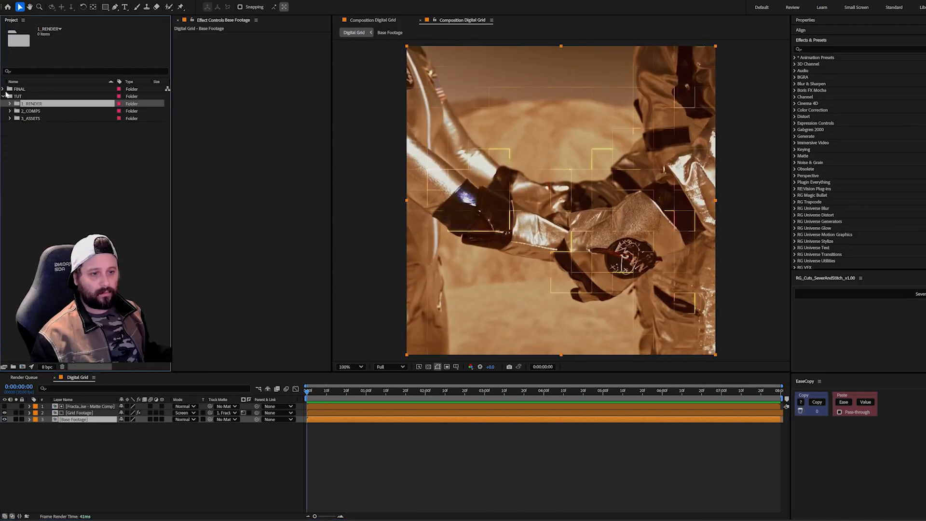
left_click(55, 378)
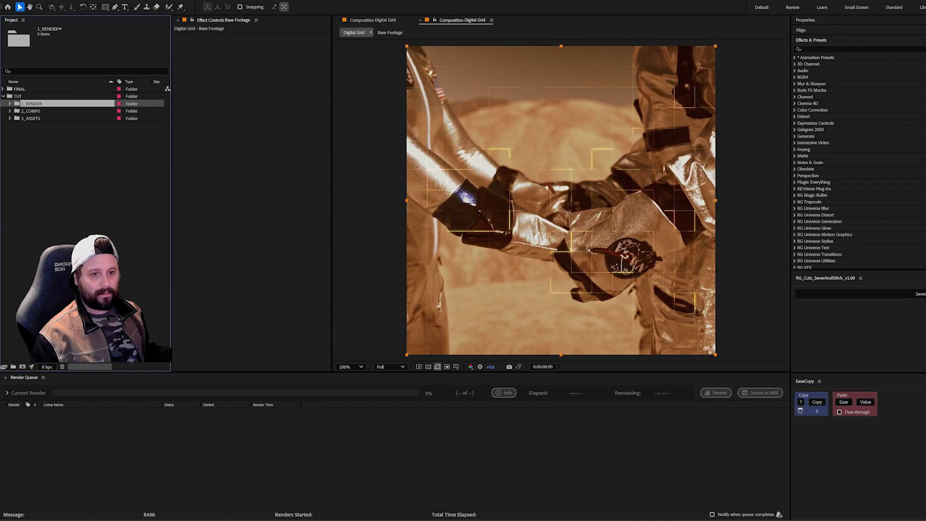
left_click(22, 367)
type("D")
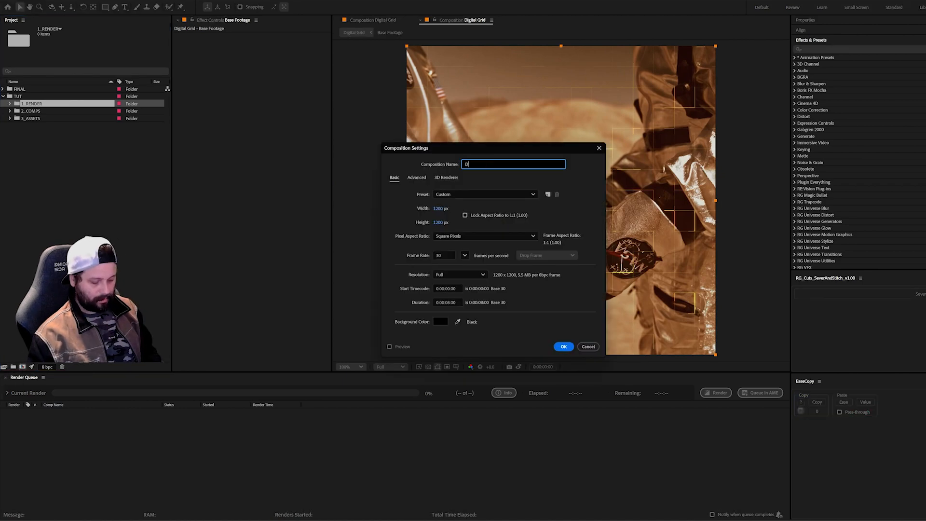
type("igital Grid")
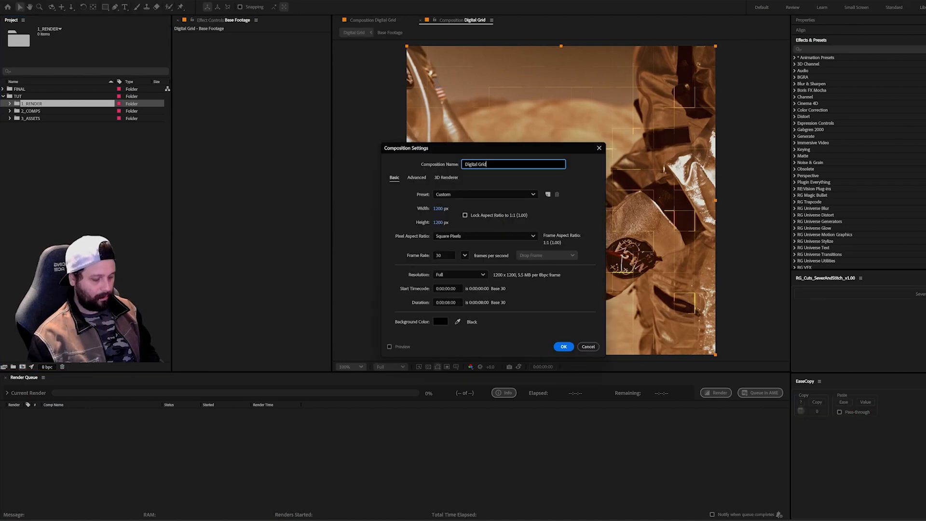
type(" - Tutorial")
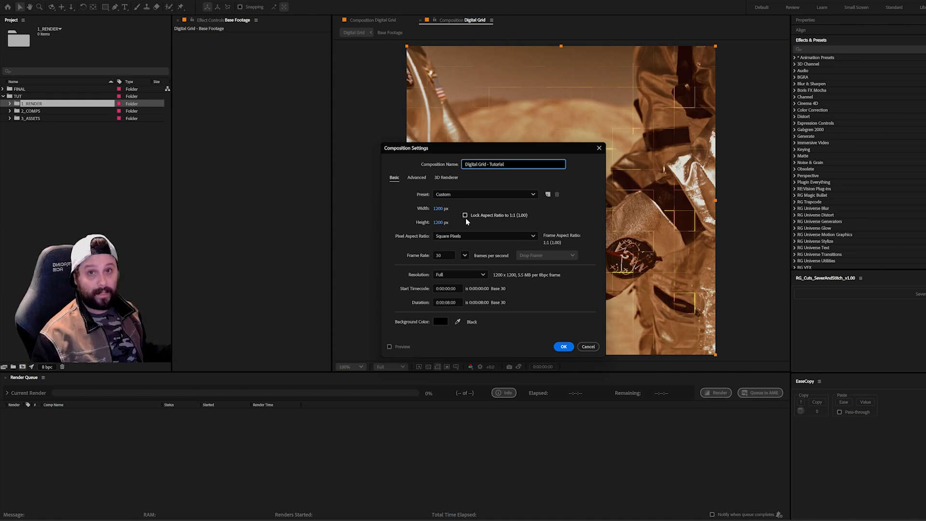
left_click(563, 346)
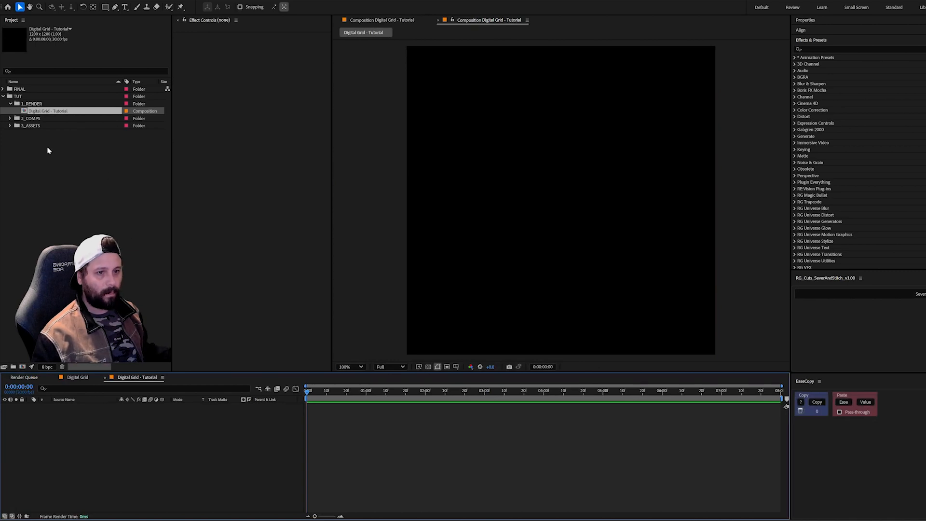
Step: Add the 8474627-hd video from TUT's 3_ASSETS folder to the composition, scale it to 112.7% to fill the frame, and preview it
left_click(10, 126)
left_click(29, 133)
left_click_drag(29, 133, 120, 440)
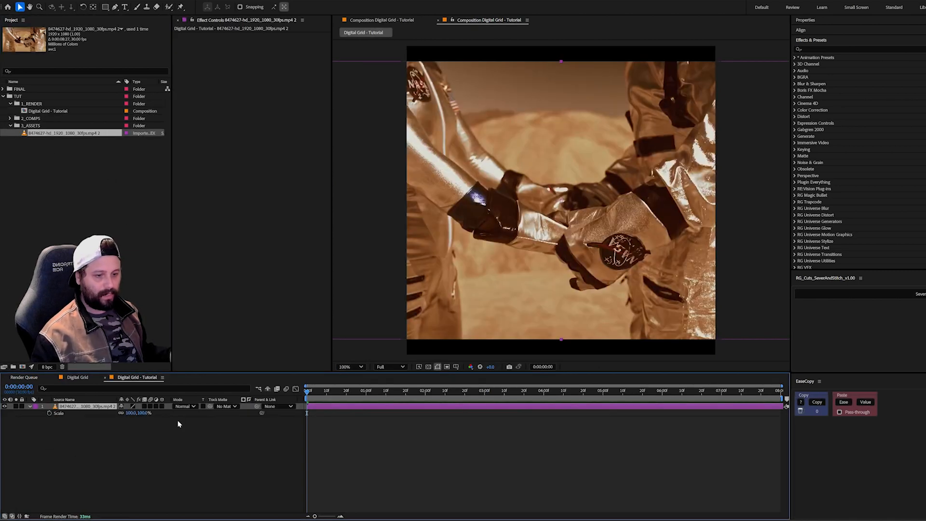
left_click_drag(144, 414, 191, 414)
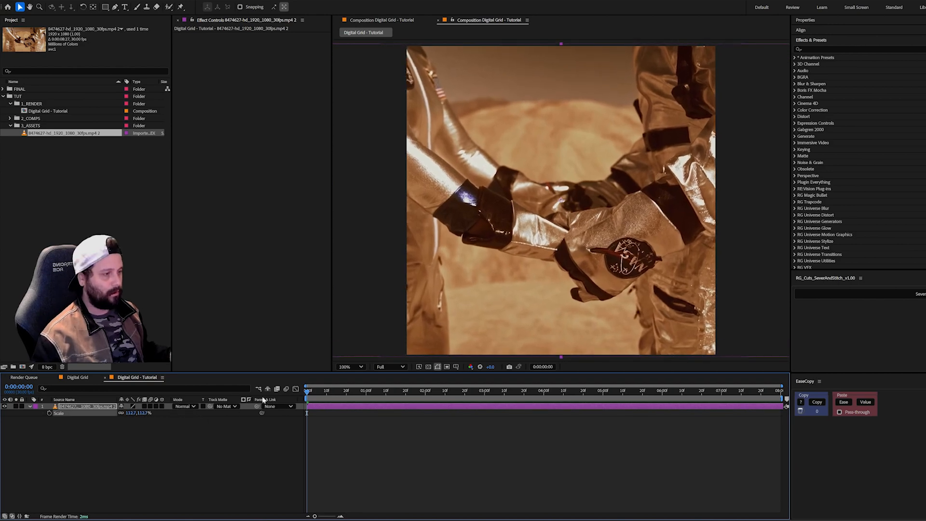
key("comma")
key("space")
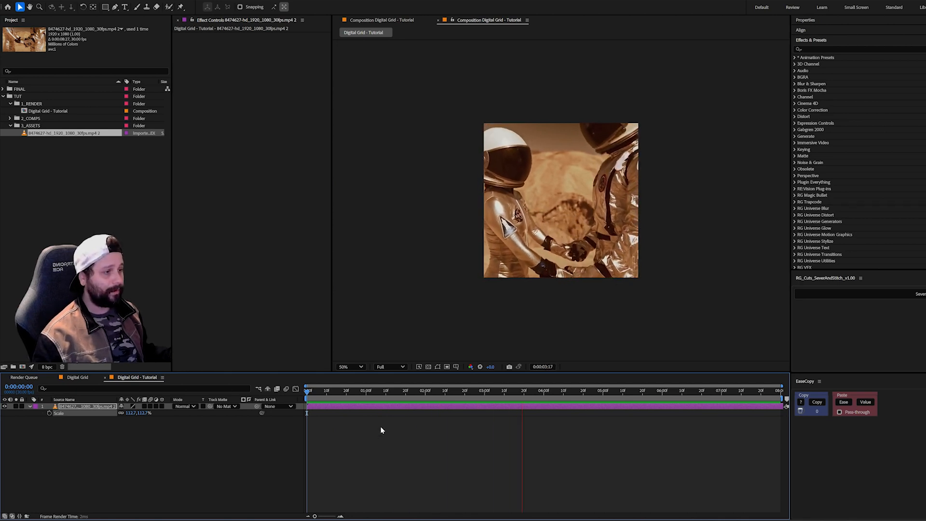
key("space")
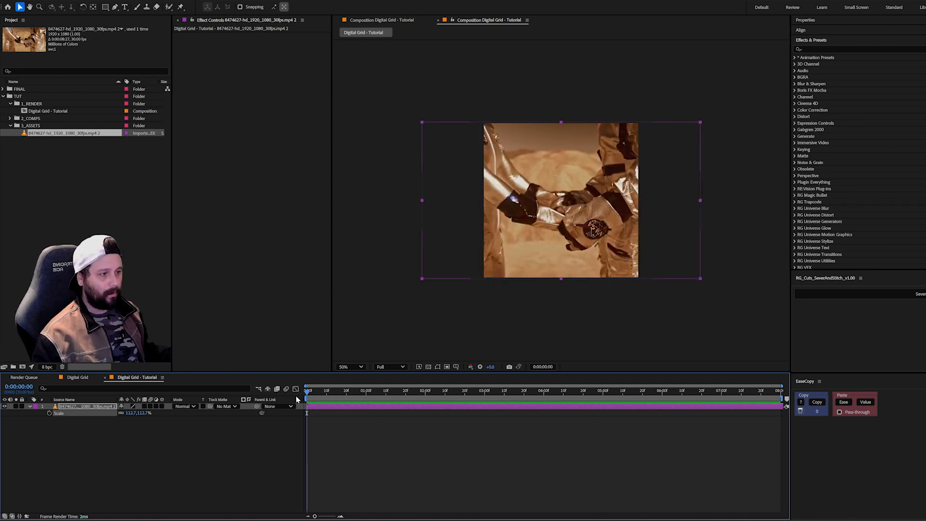
Step: Pre-compose the video layer as "Base Footage" with all attributes moved, and file the new composition in the 2_COMPS folder
left_click(295, 416)
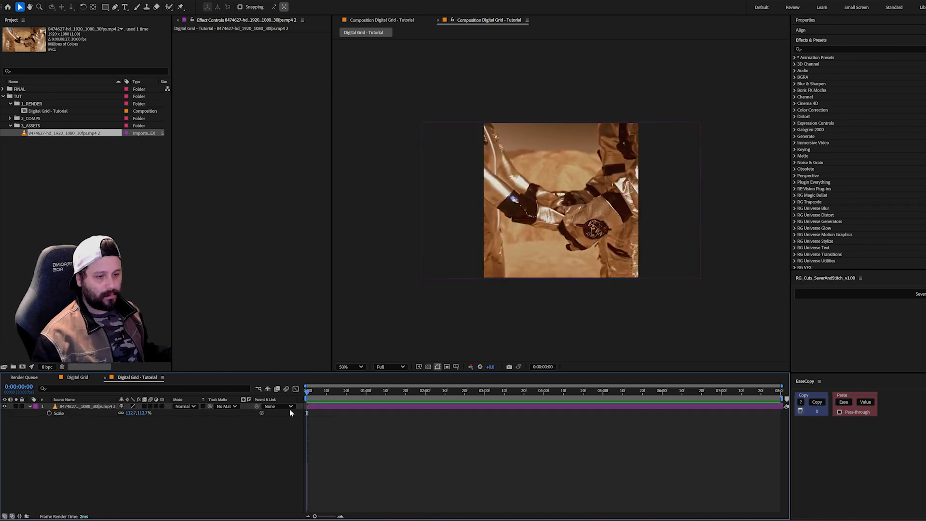
right_click(325, 406)
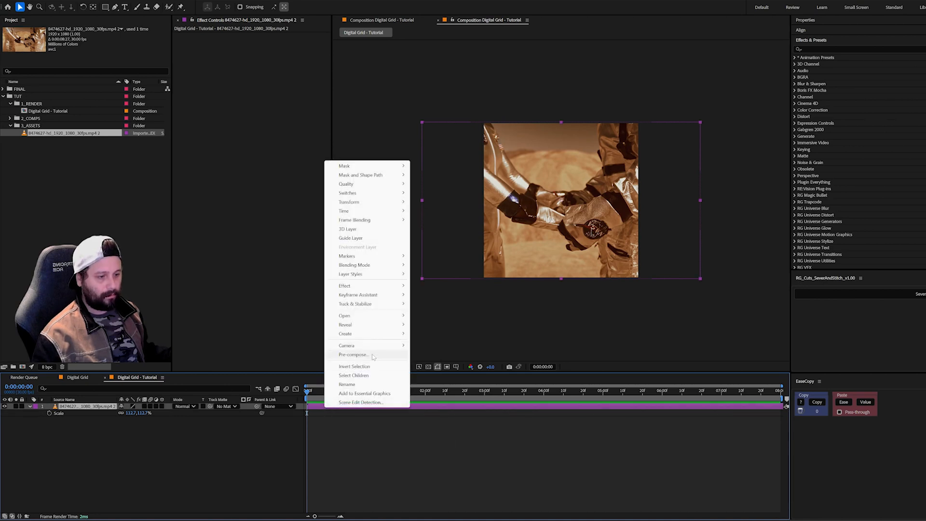
left_click(369, 356)
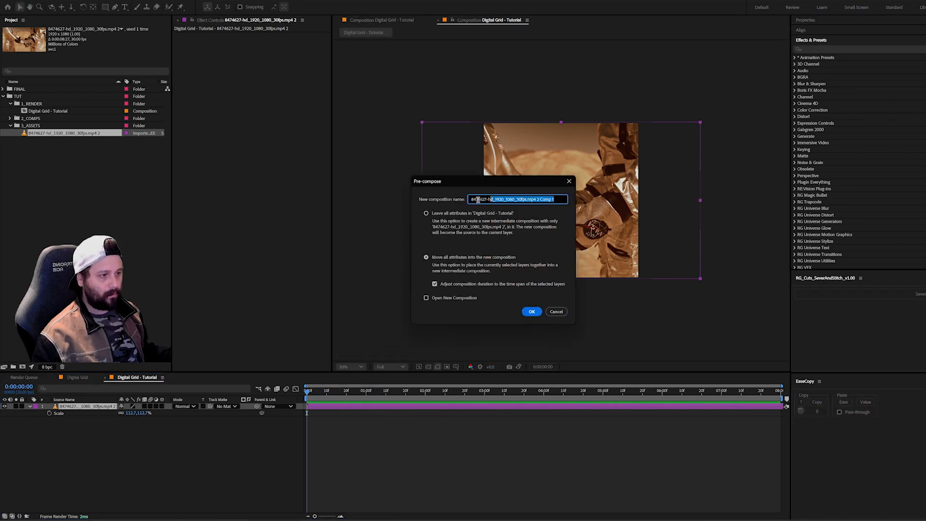
type("Base Footage")
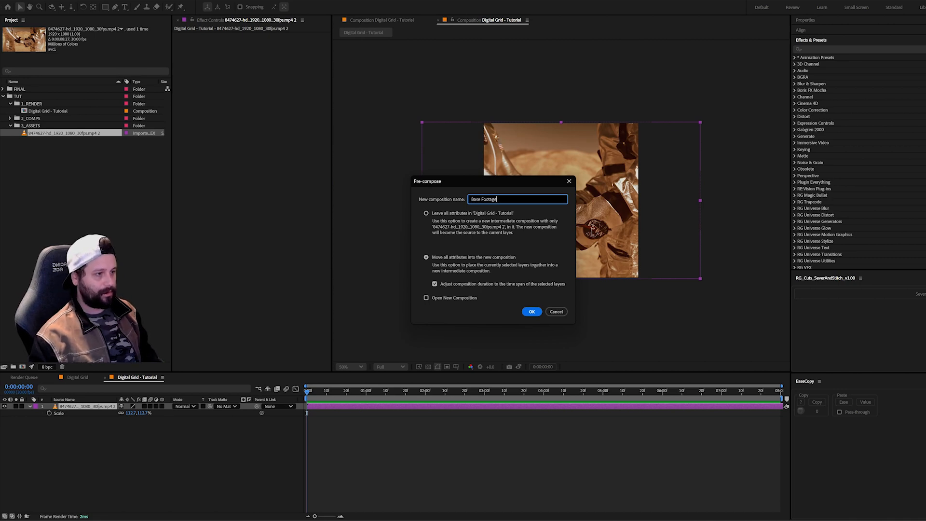
key("Return")
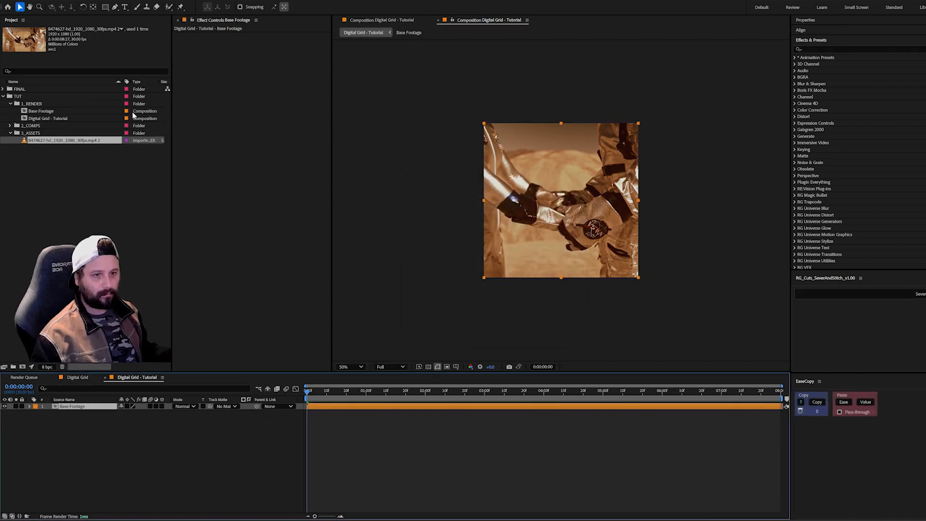
left_click_drag(41, 111, 40, 126)
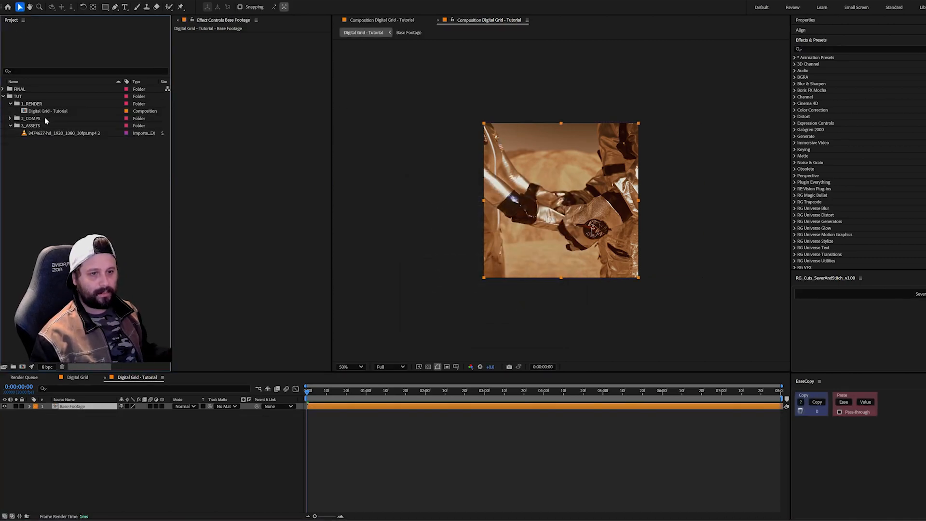
left_click(46, 110)
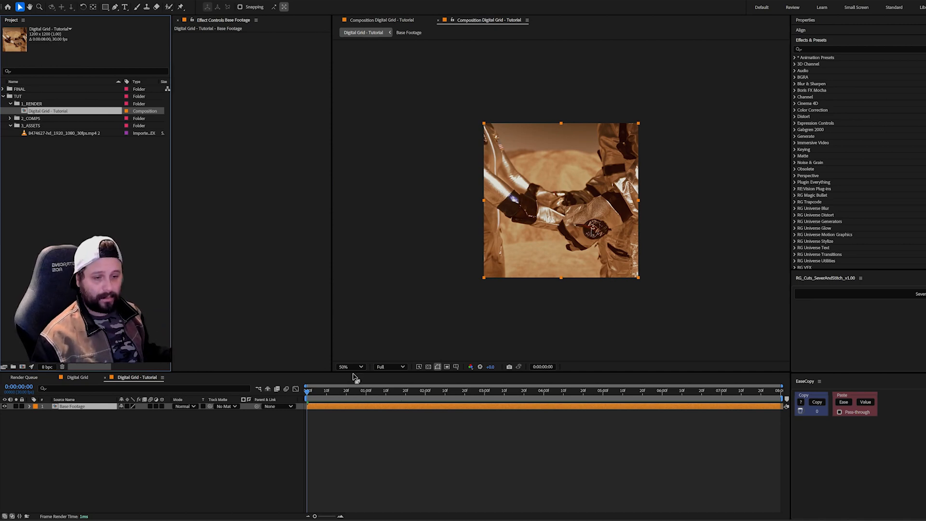
left_click(341, 450)
Step: Duplicate the Base Footage composition as "Grid Footage" and place it above Base Footage in the Digital Grid - Tutorial timeline
left_click(10, 118)
left_click(37, 127)
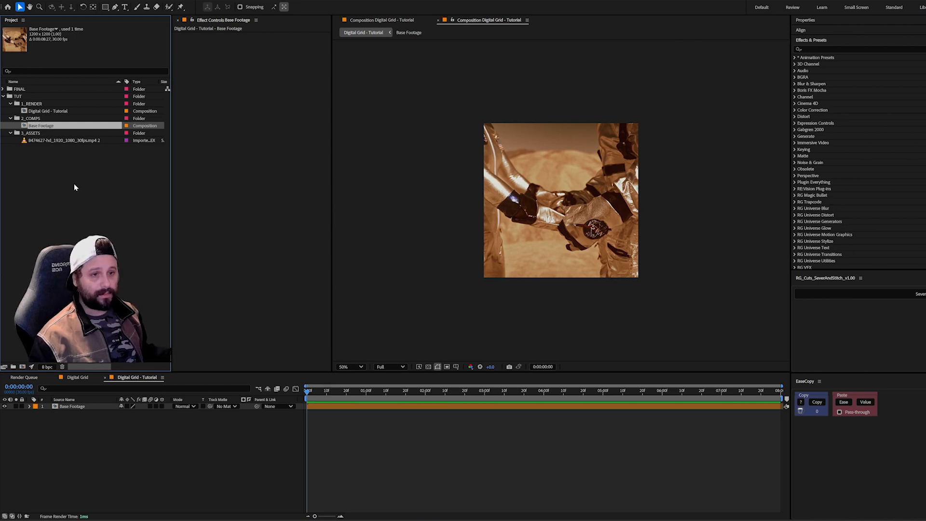
key("ctrl+d")
right_click(41, 135)
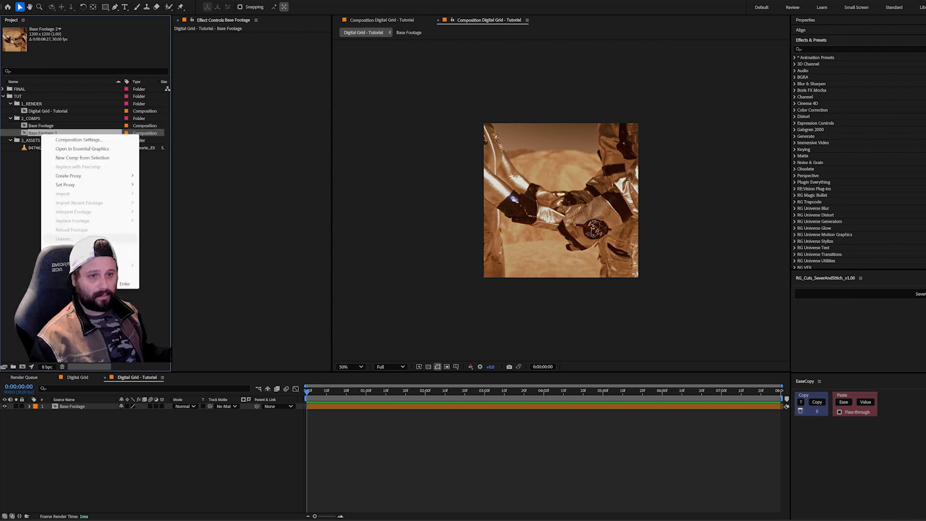
left_click(46, 136)
left_click(40, 133)
double_click(41, 133)
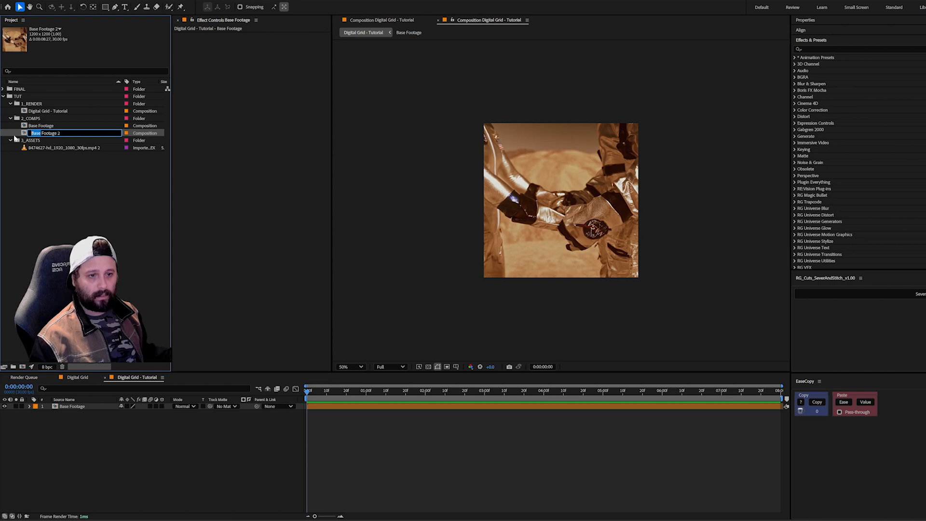
type("Grid")
key("BackSpace")
key("BackSpace")
key("Return")
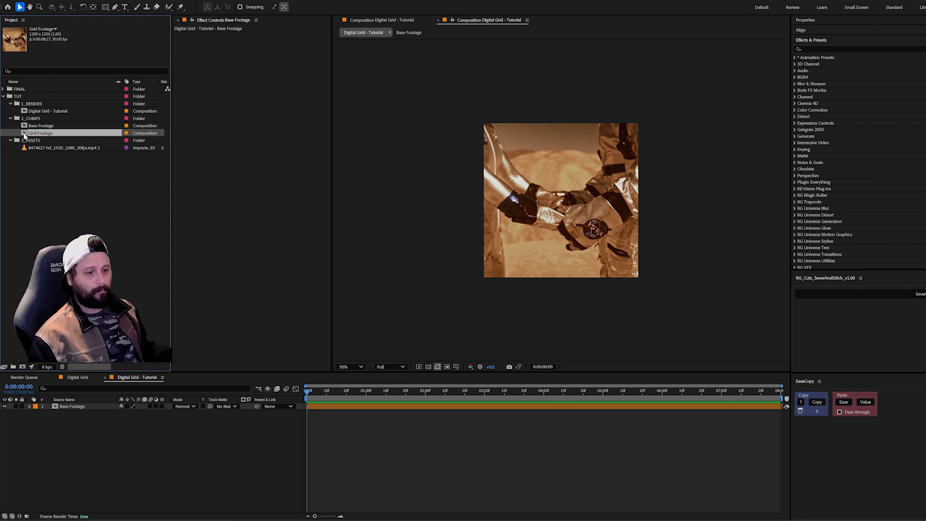
left_click_drag(63, 132, 46, 408)
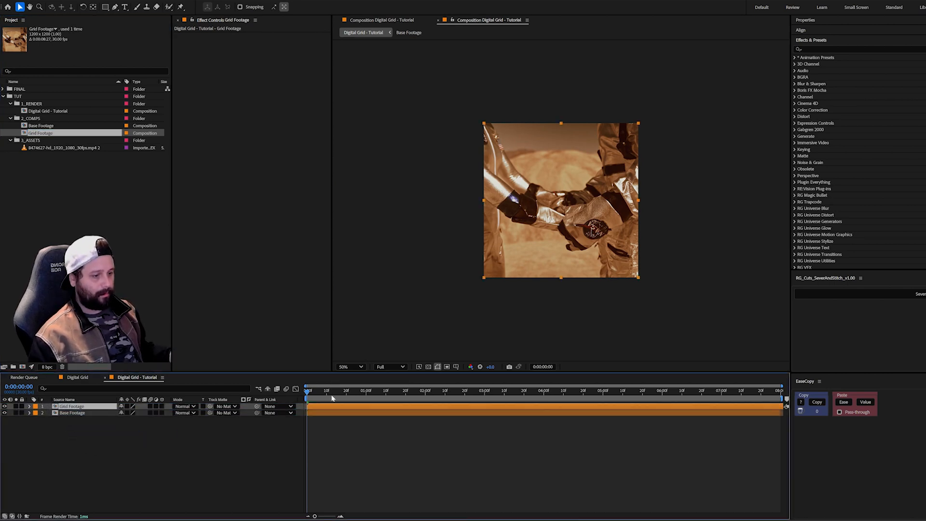
Step: Open the Grid Footage composition and apply the Curves effect to its video layer
double_click(314, 406)
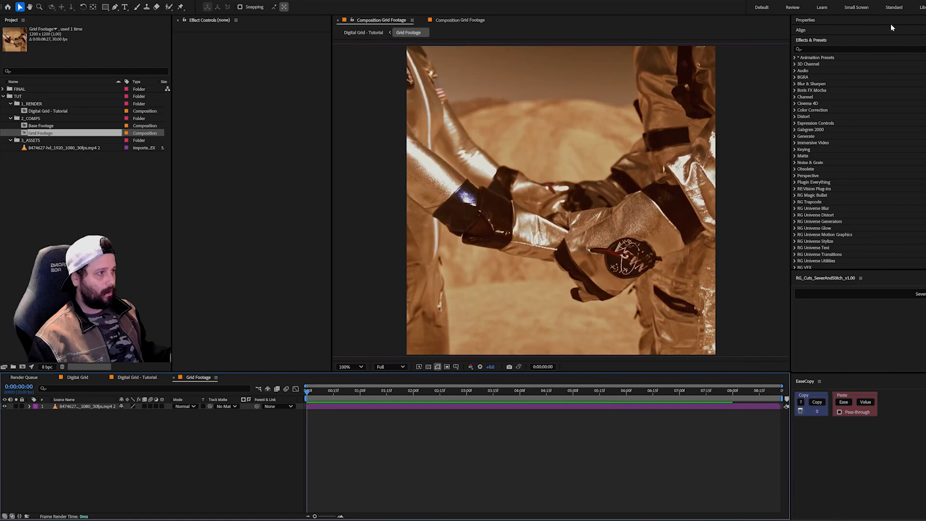
left_click(820, 48)
type("curv")
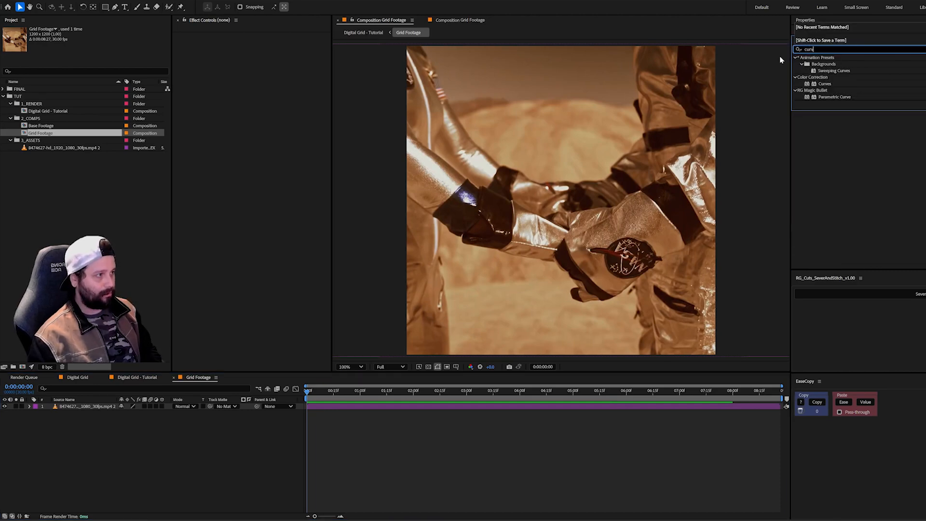
type("e")
left_click(806, 85)
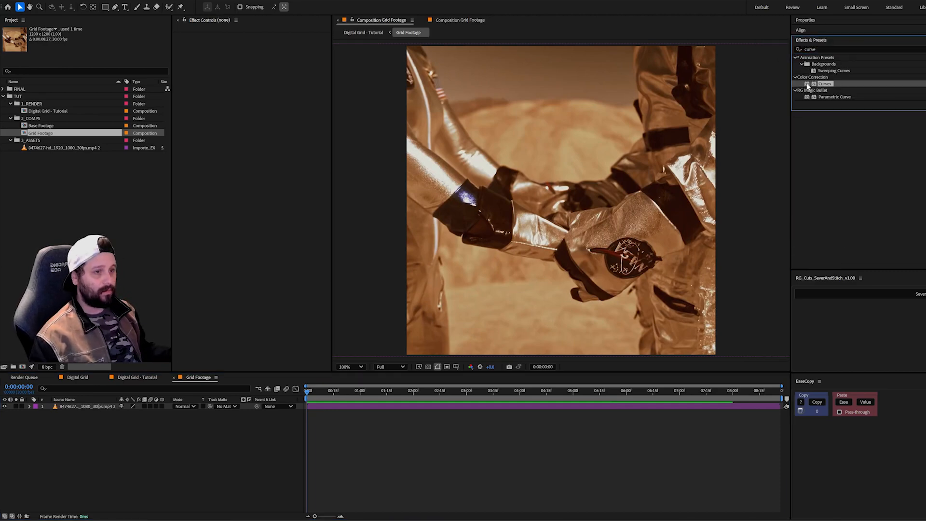
double_click(808, 85)
left_click_drag(807, 85, 222, 147)
Step: Apply the Black & White color correction effect to the video layer inside Grid Footage
left_click(830, 49)
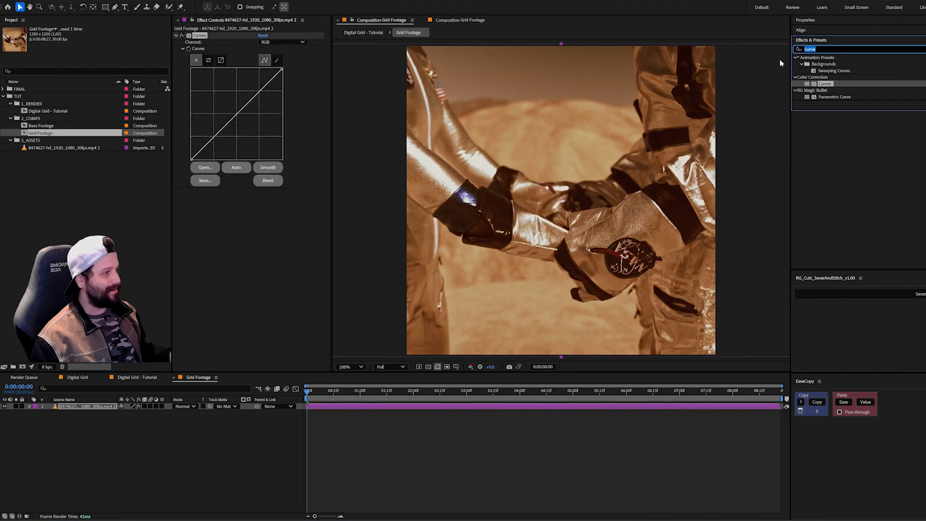
type("black")
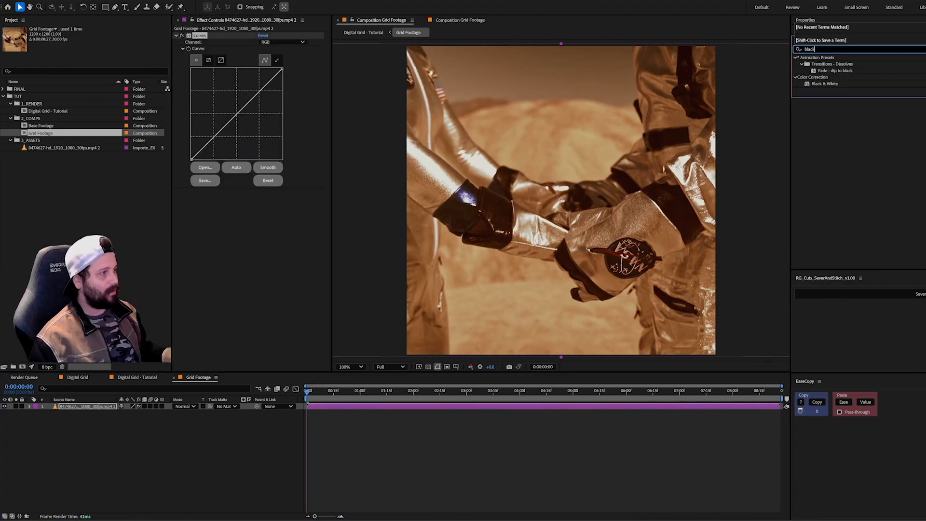
left_click_drag(806, 88, 229, 36)
Step: Return to the Digital Grid - Tutorial composition and apply the Stylize Mosaic effect to the Grid Footage layer
left_click(364, 32)
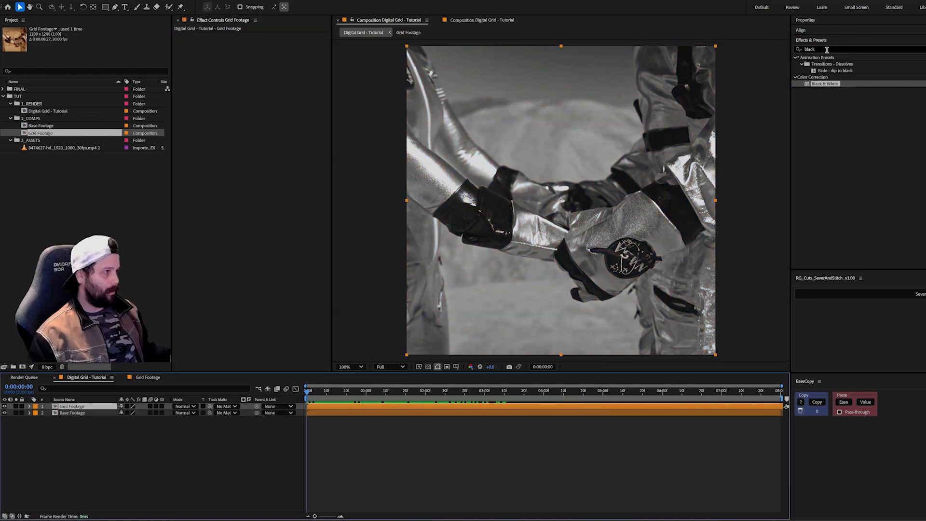
left_click(791, 52)
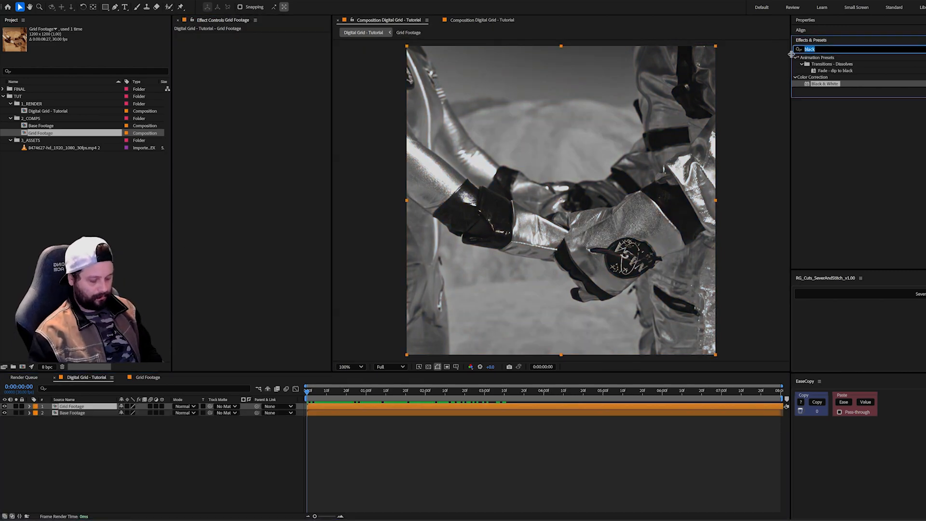
type("mos")
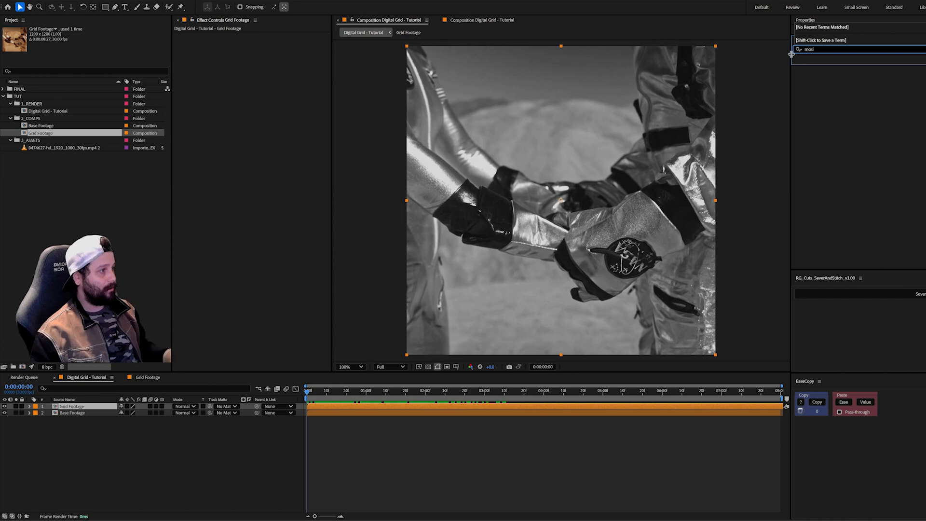
type("a")
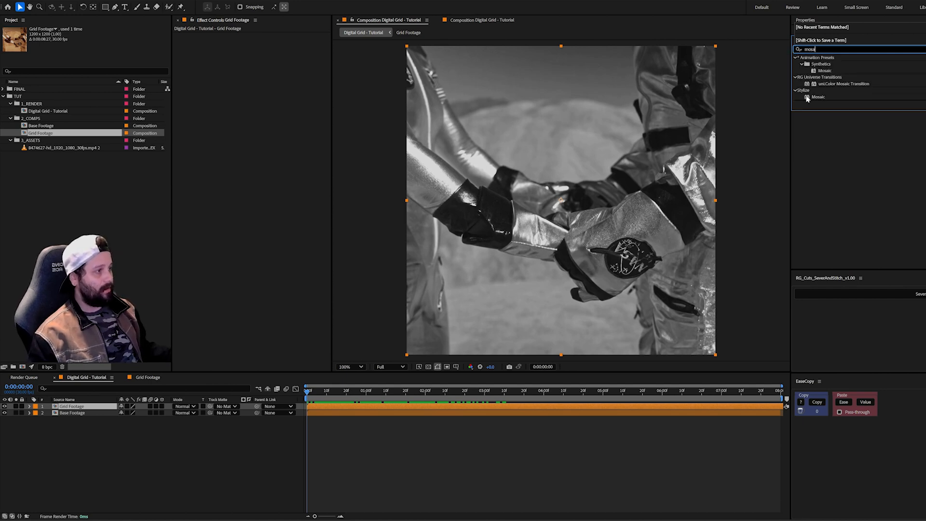
double_click(815, 97)
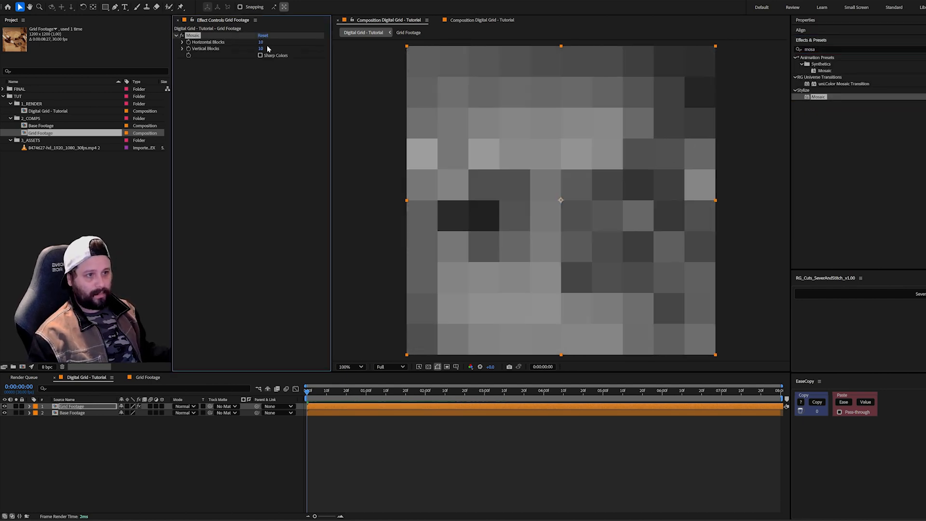
Step: Set the Mosaic effect to 15 horizontal and 15 vertical blocks and enable Sharp Colors
type("15")
key("Tab")
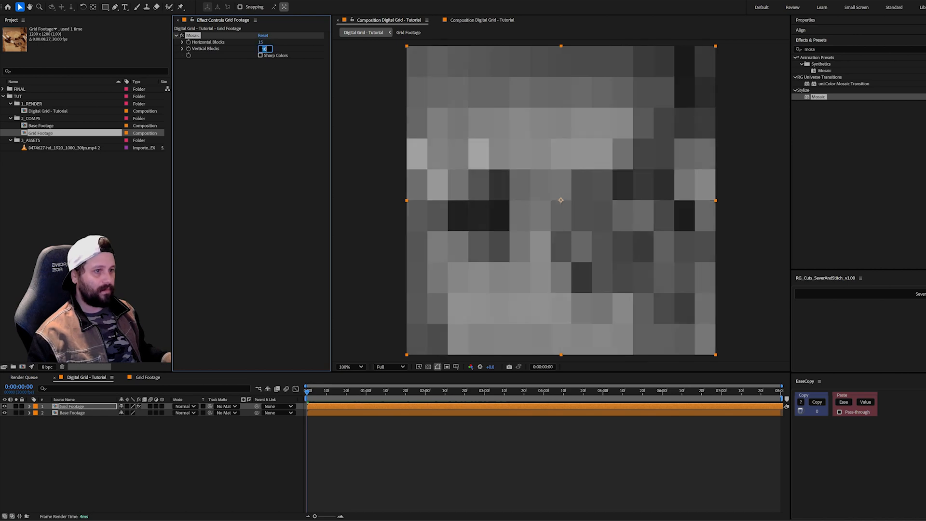
type("15")
key("Return")
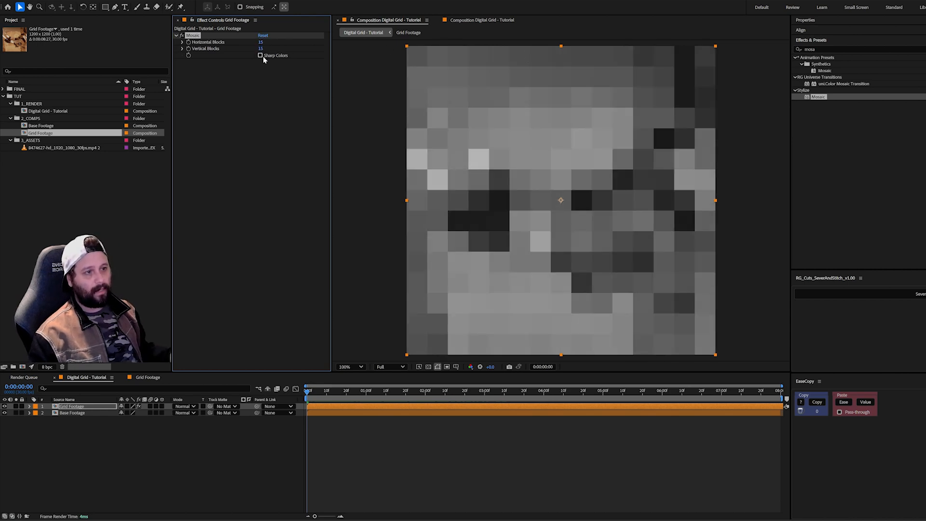
left_click(261, 56)
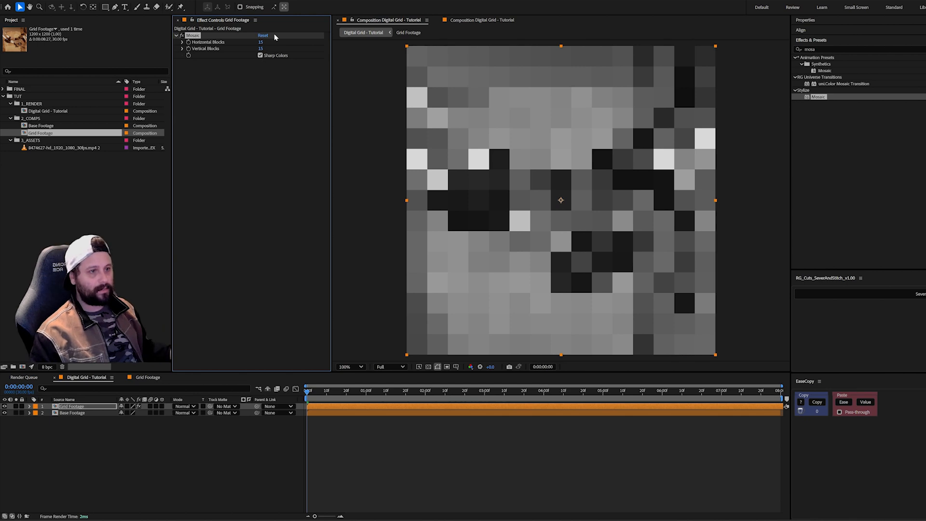
Step: Apply the Find Edges effect with Invert enabled to the Grid Footage layer and play back the resulting grid lines
left_click(835, 48)
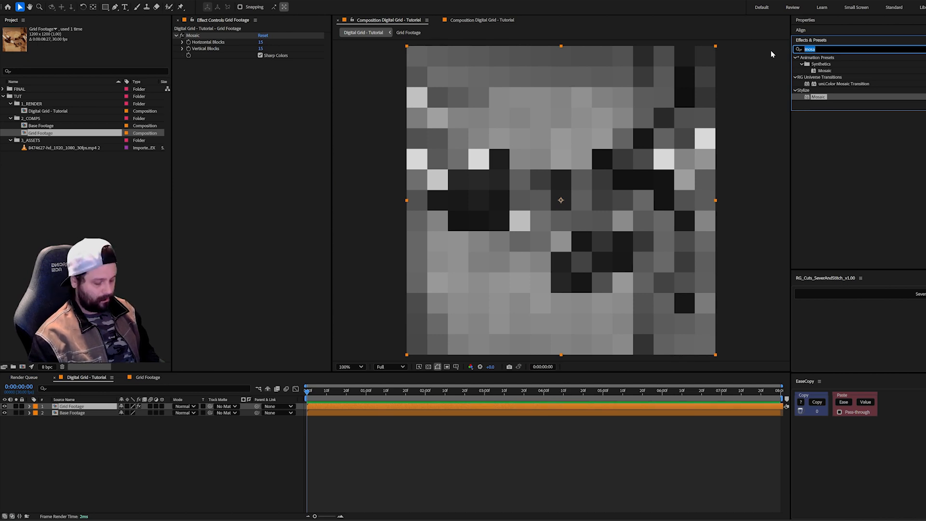
type("find")
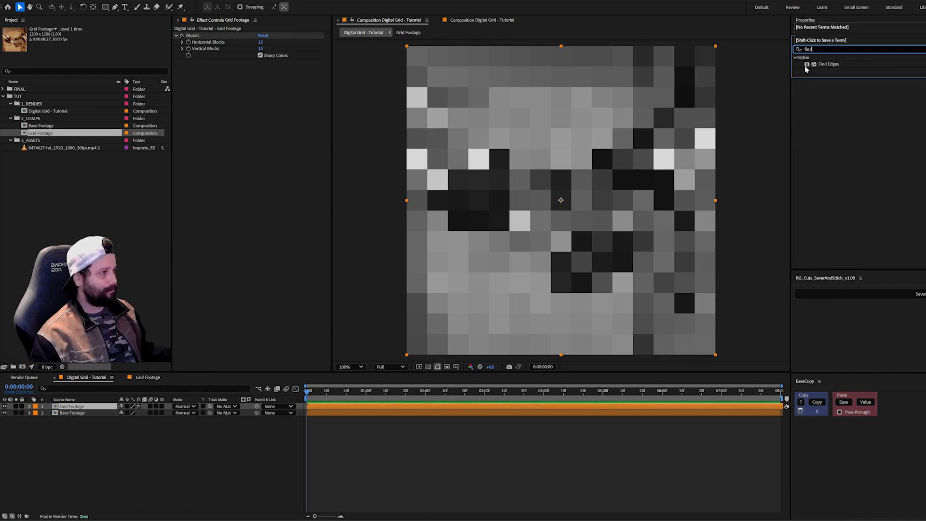
left_click_drag(807, 65, 281, 79)
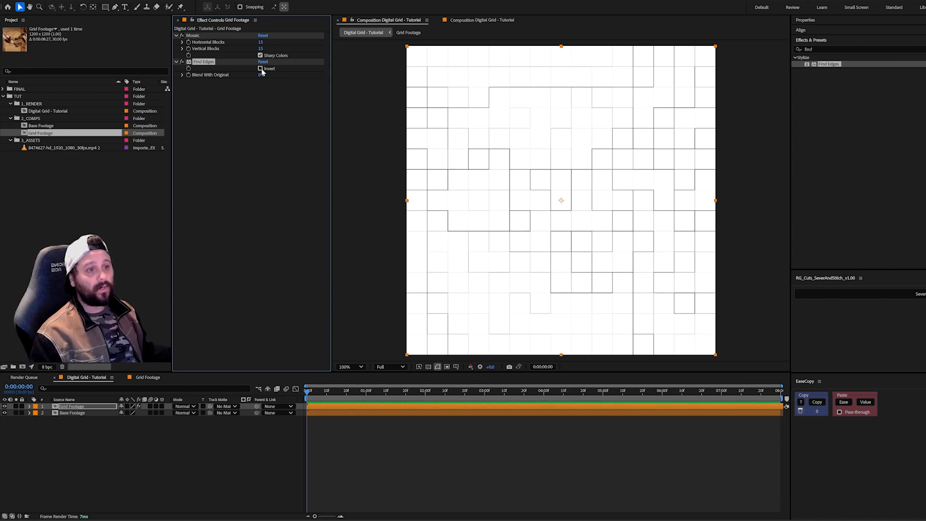
left_click(260, 69)
left_click(247, 227)
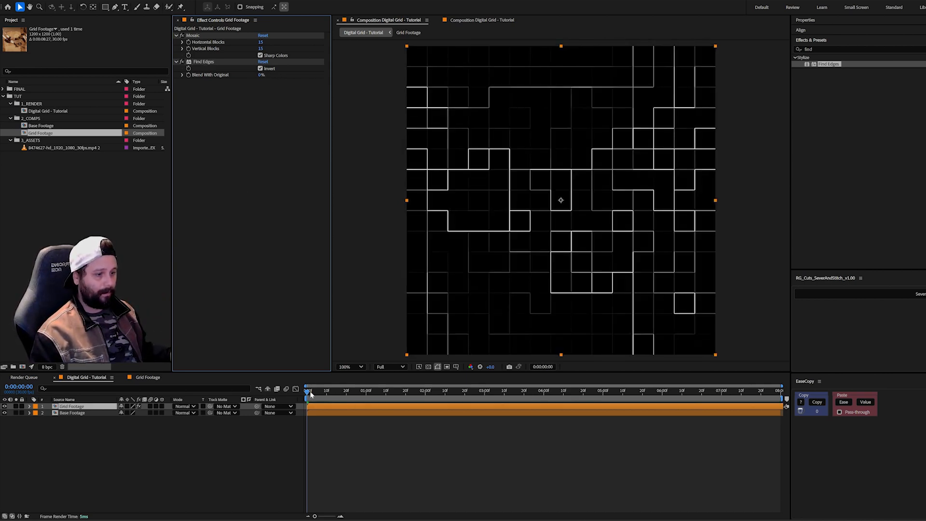
key("space")
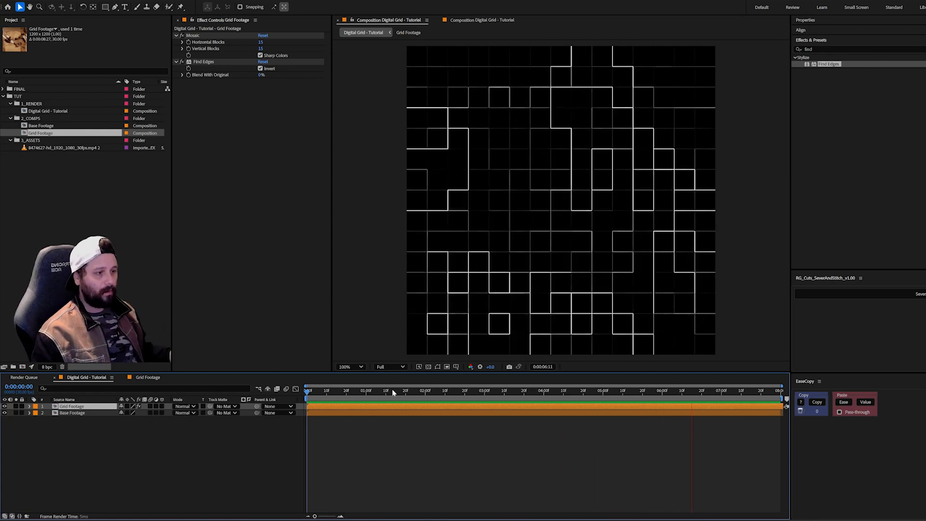
key("space")
left_click(831, 49)
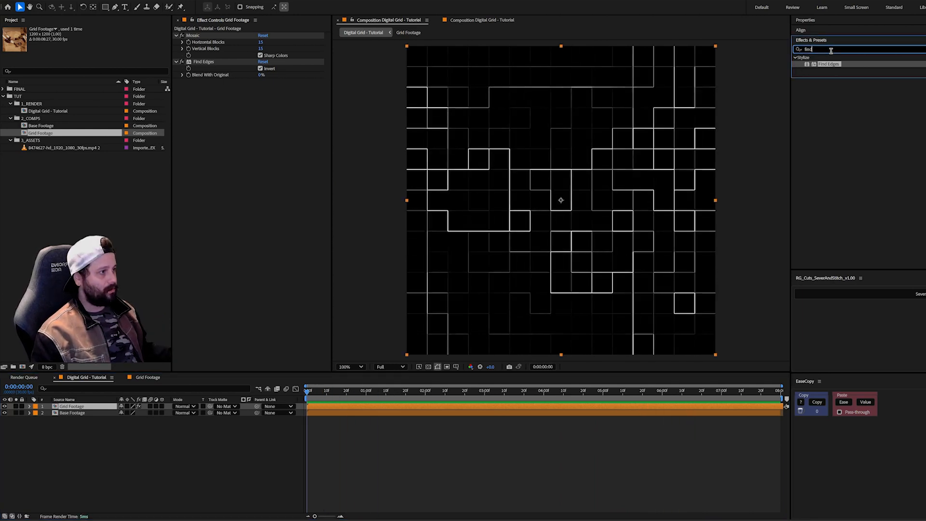
type("cu")
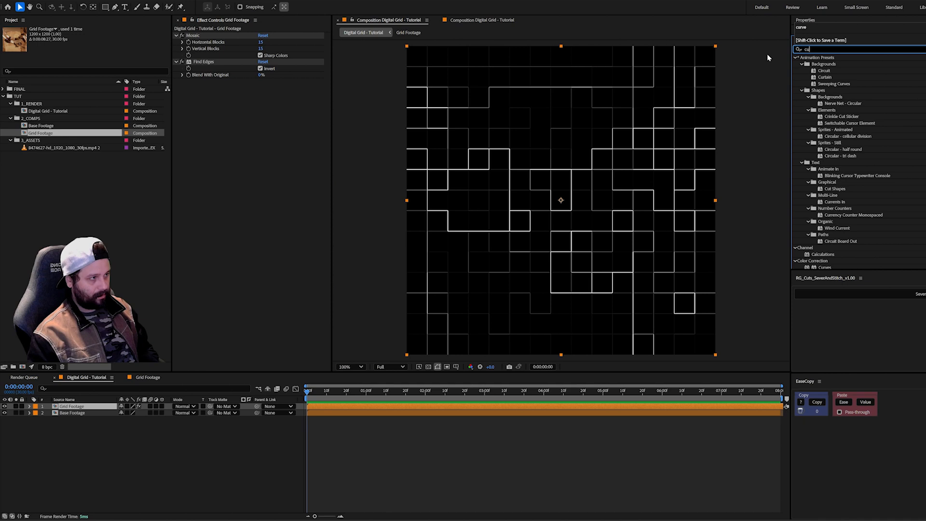
key("BackSpace")
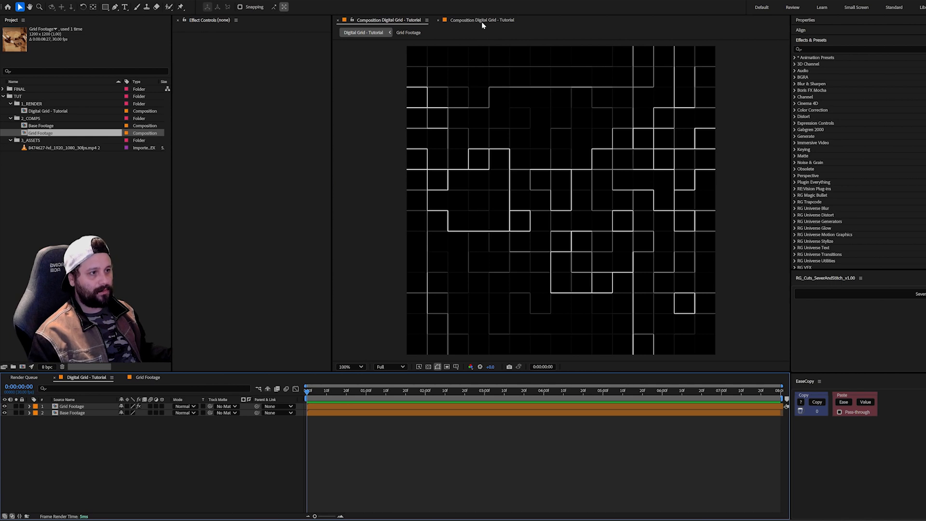
Step: Lock a viewer on Digital Grid - Tutorial and open the Grid Footage composition's timeline alongside it
double_click(323, 406)
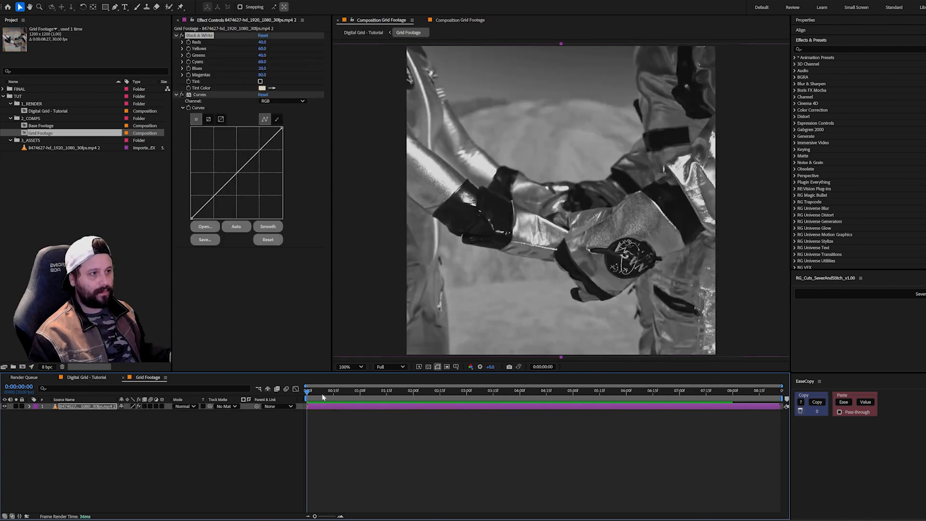
left_click(94, 377)
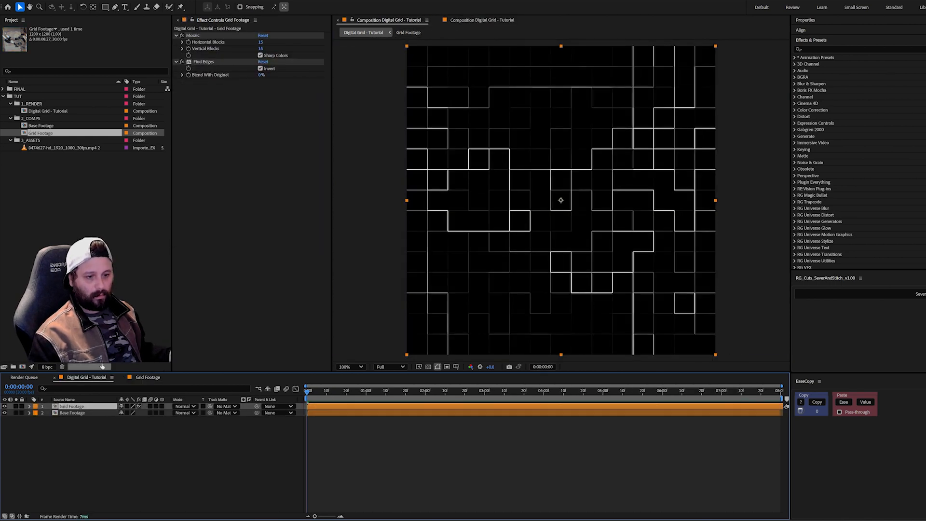
left_click(352, 21)
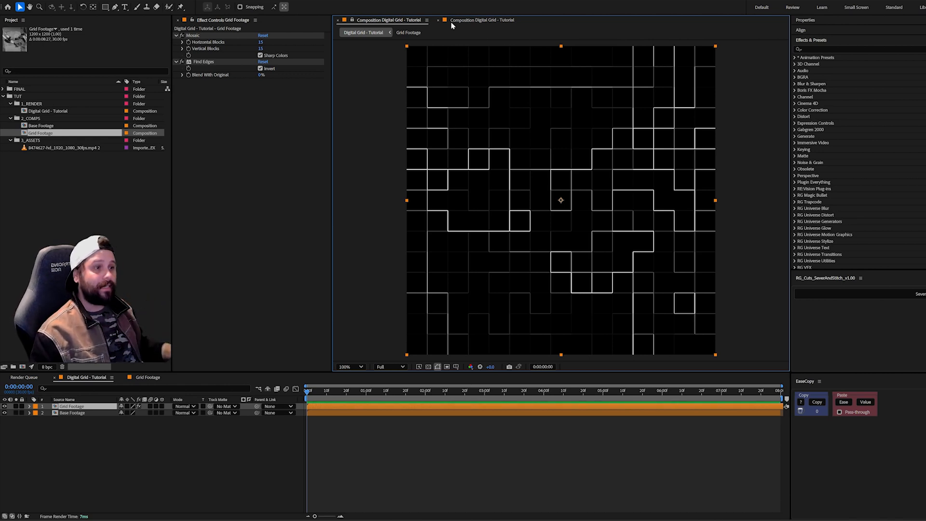
left_click(452, 21)
left_click(144, 377)
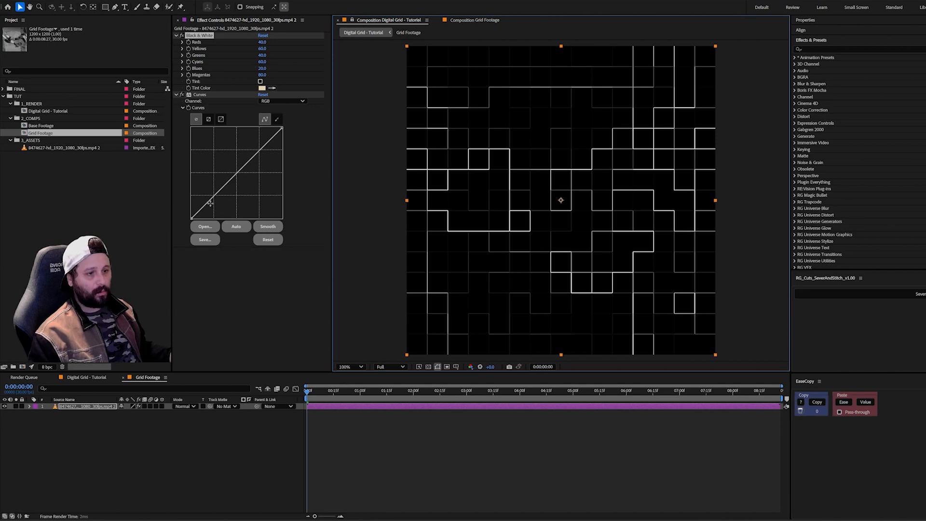
Step: Reshape the RGB curve of the Grid Footage video into several peaks and dips, lowering its white endpoint to about half
left_click_drag(210, 202, 217, 213)
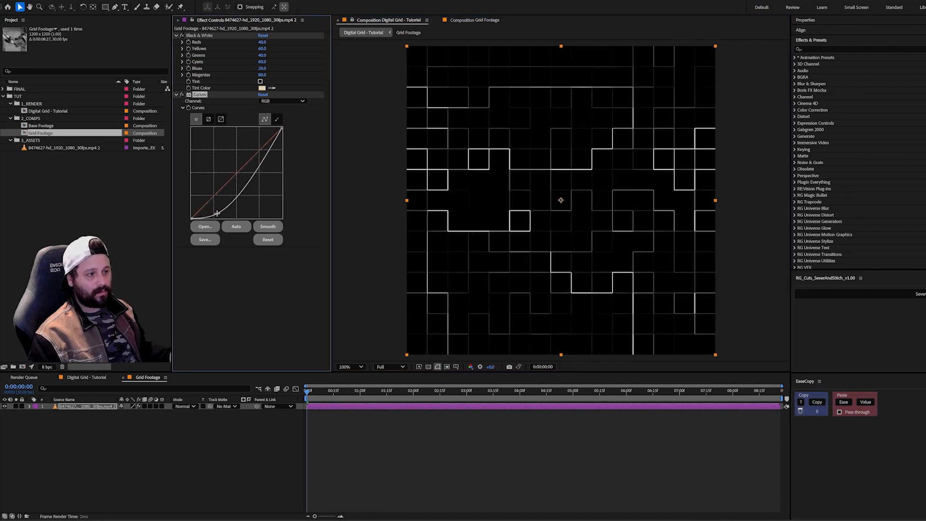
left_click_drag(260, 172, 242, 193)
key("ctrl+z")
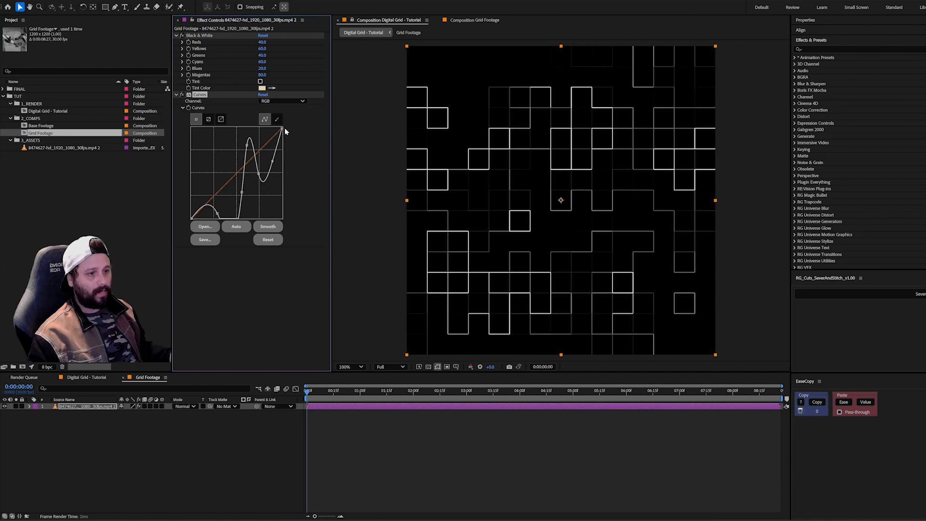
left_click_drag(283, 128, 279, 174)
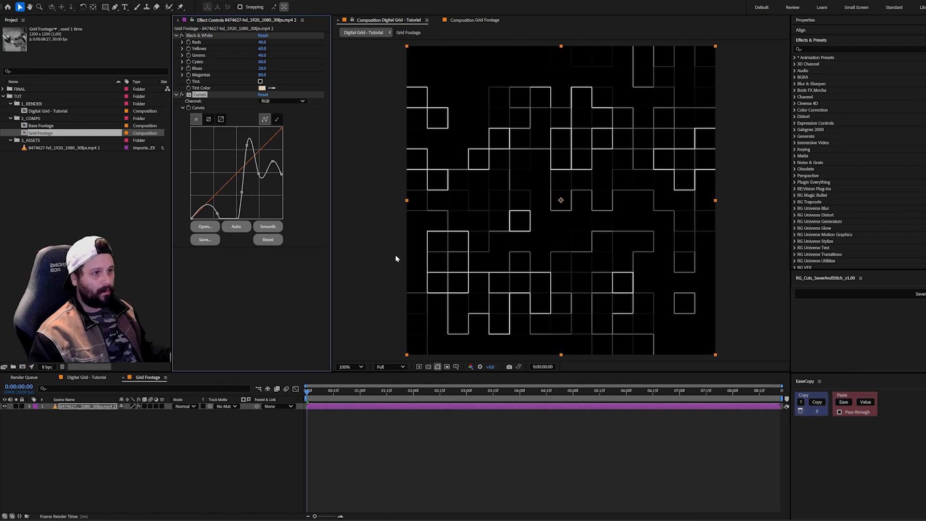
Step: Inspect the curve-adjusted footage in the Grid Footage viewer and return to the locked Digital Grid - Tutorial view
left_click(472, 20)
key("/")
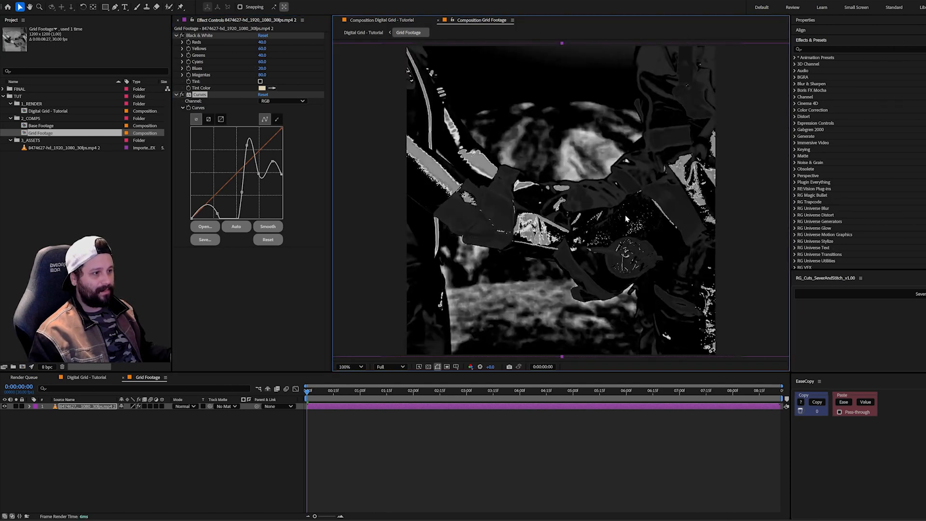
left_click(379, 20)
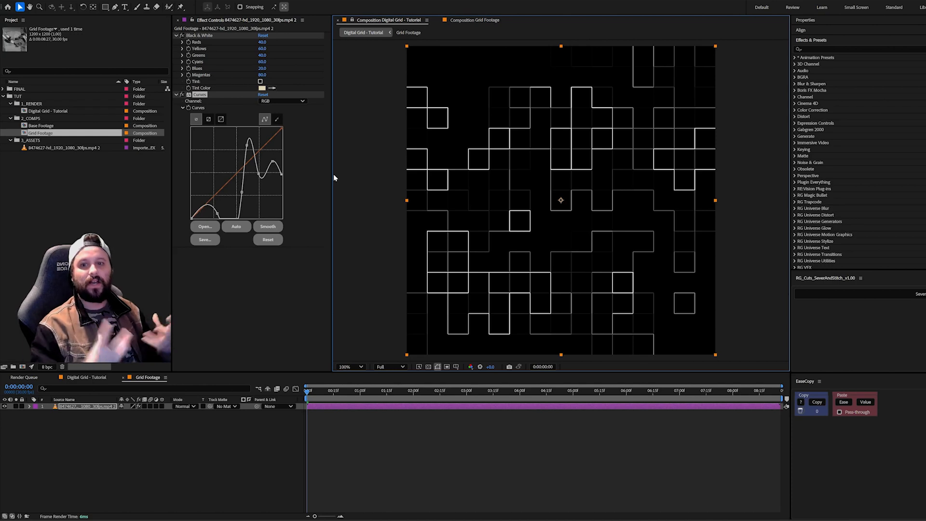
Step: Unlock the main composition viewer, close the extra viewer and return to the Digital Grid - Tutorial composition
left_click(353, 20)
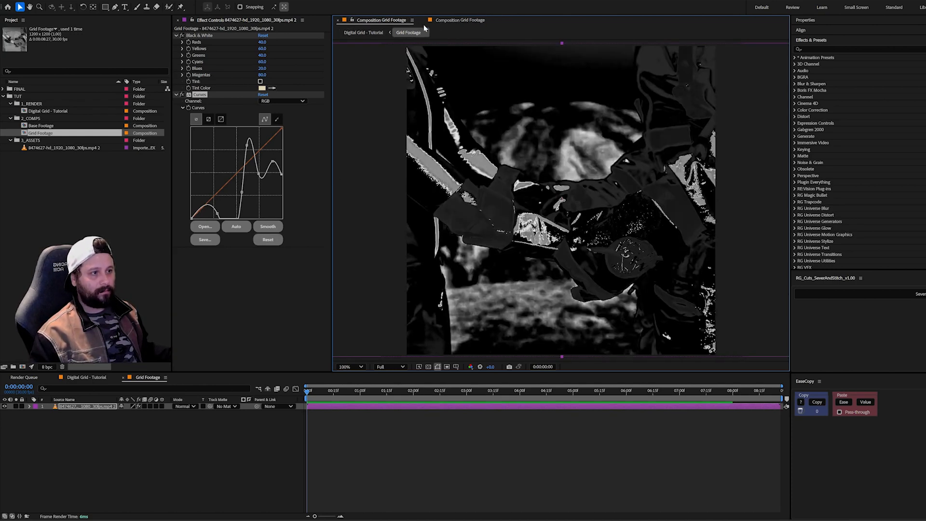
left_click_drag(425, 28, 422, 24)
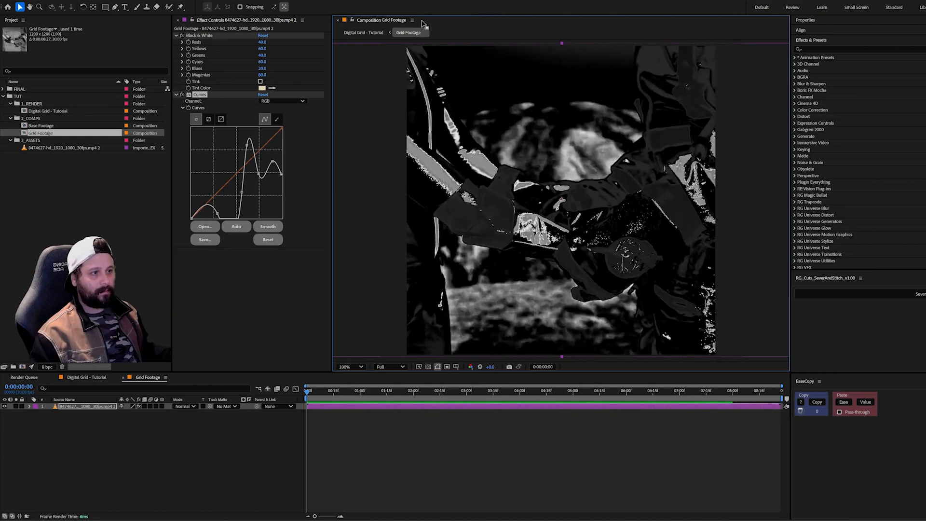
left_click(82, 377)
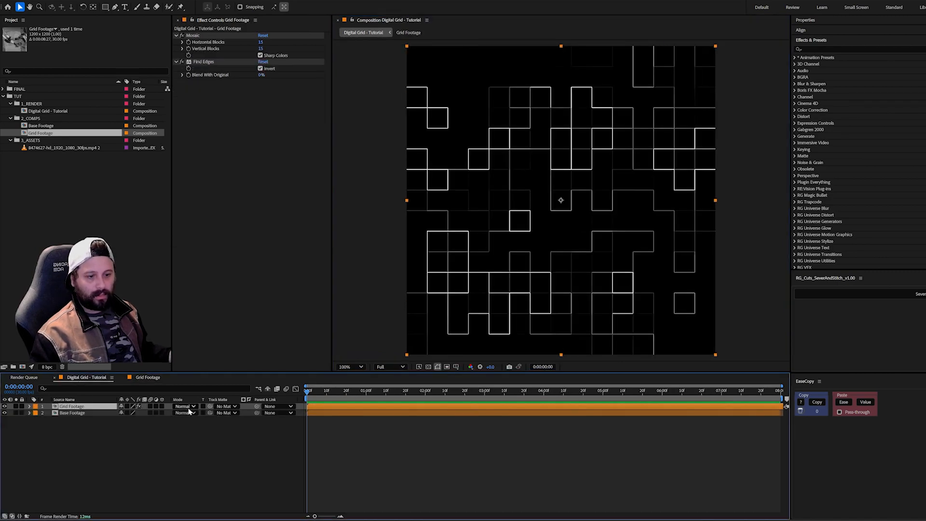
Step: Set the Grid Footage layer's blending mode to Screen and preview the grid over the base footage
left_click(189, 410)
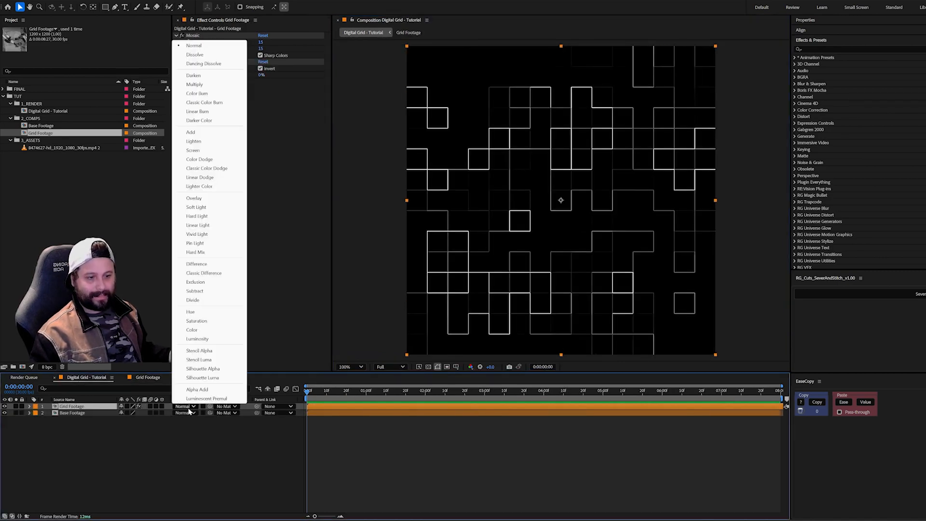
left_click(193, 150)
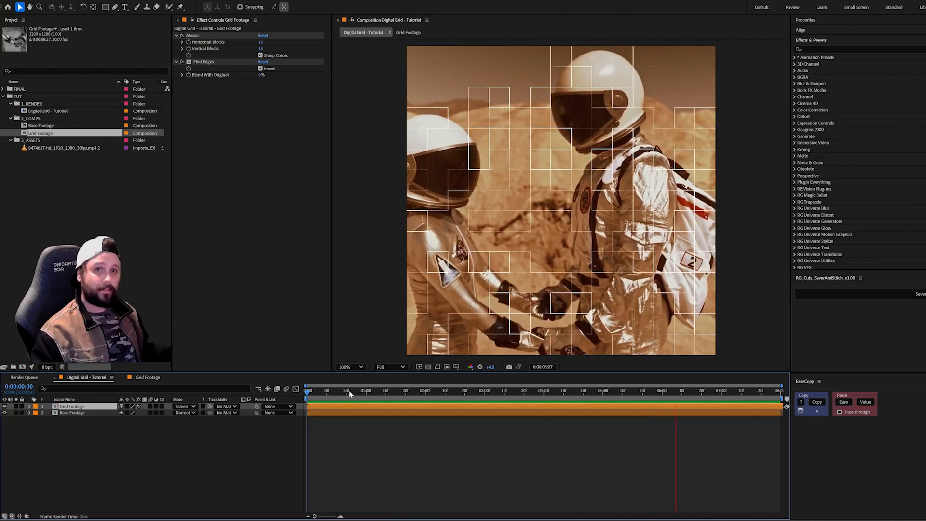
left_click_drag(352, 401, 312, 399)
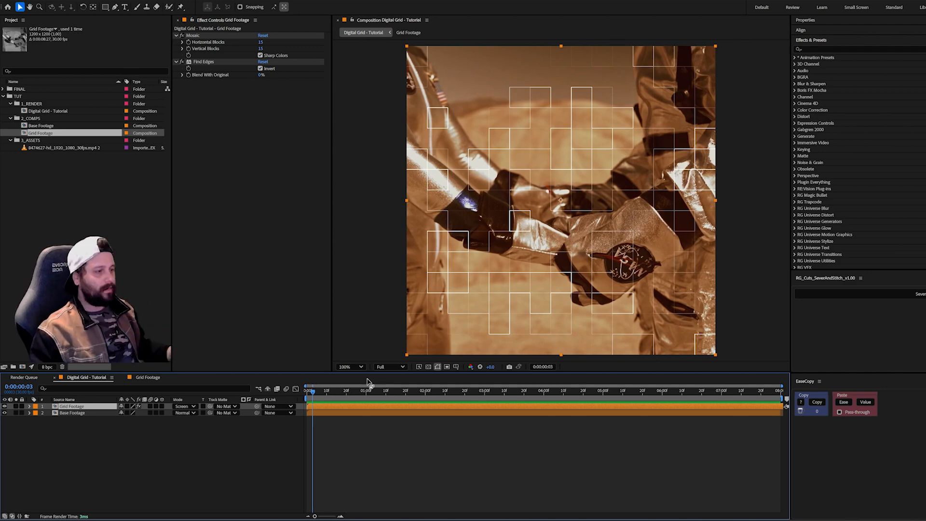
left_click_drag(308, 396, 323, 400)
key("space")
key("space")
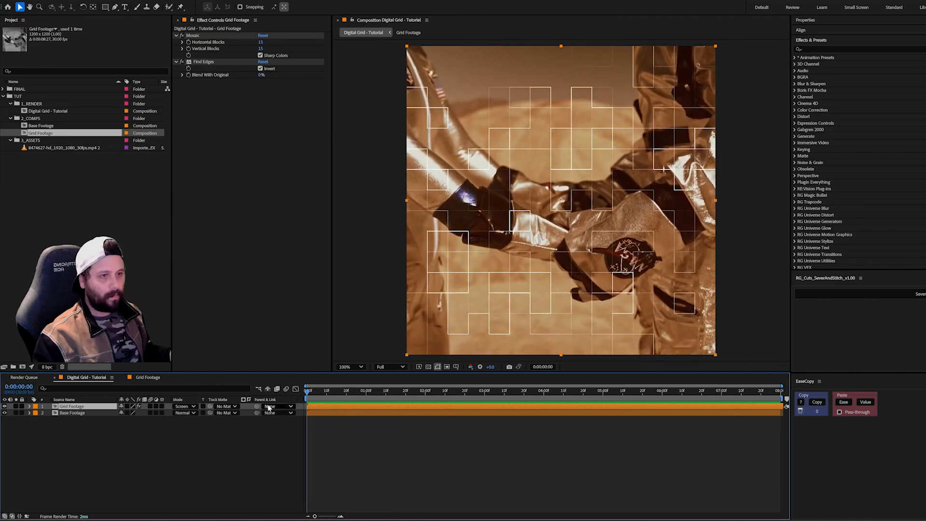
Step: Create a composition-sized solid layer named Fractal Matte above the Grid Footage layer
left_click(65, 1)
mouse_move(72, 4)
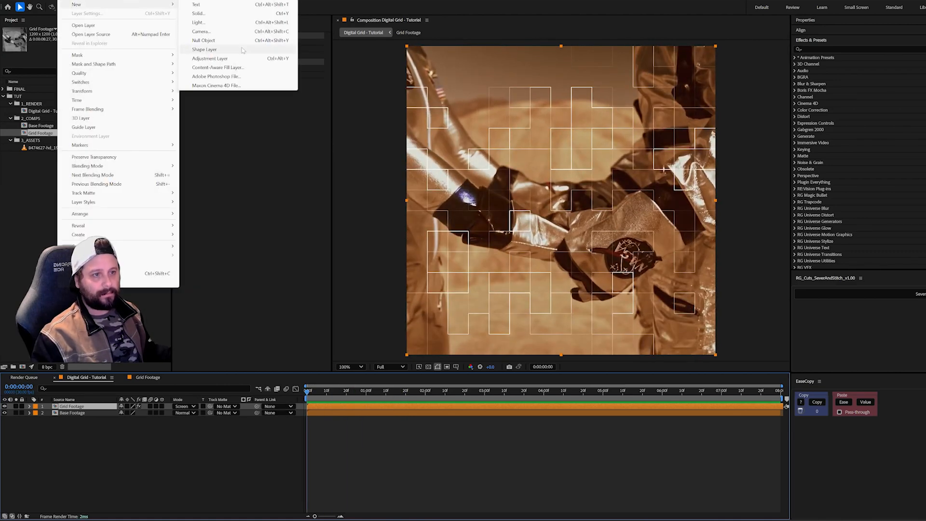
left_click(217, 14)
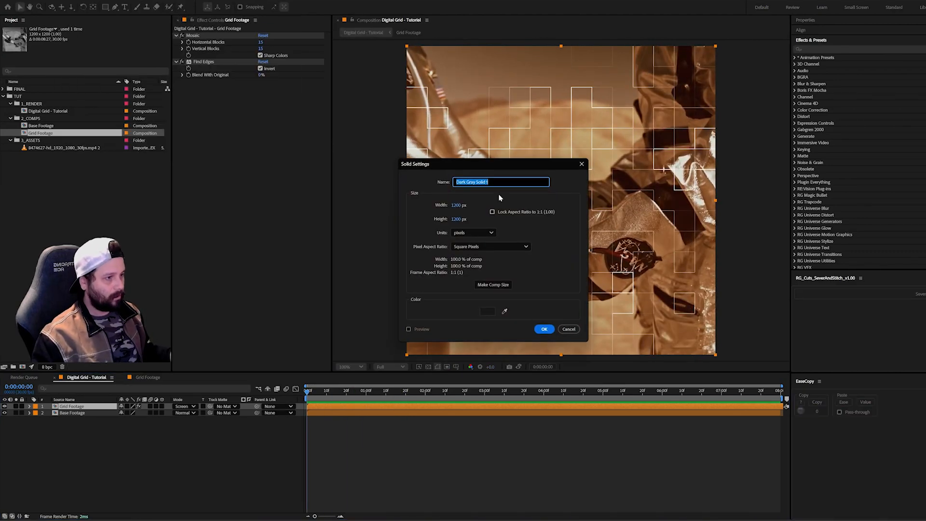
type("I")
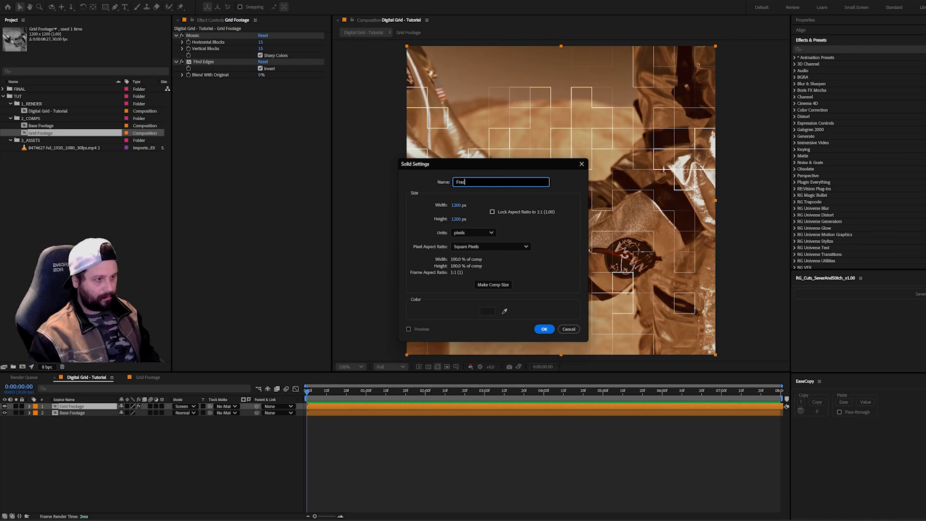
key("Return")
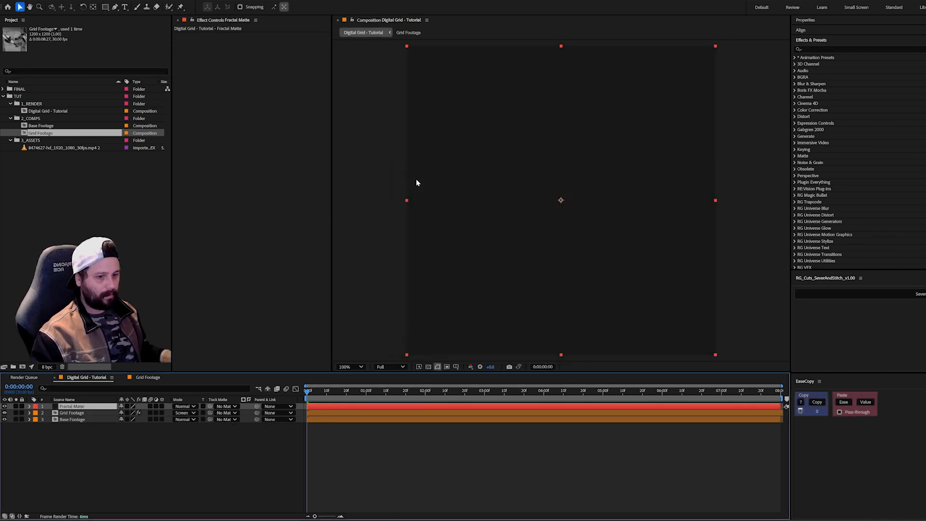
Step: Apply the Fractal Noise effect to the Fractal Matte solid and set its Noise Type to Block
left_click(834, 48)
type("frac")
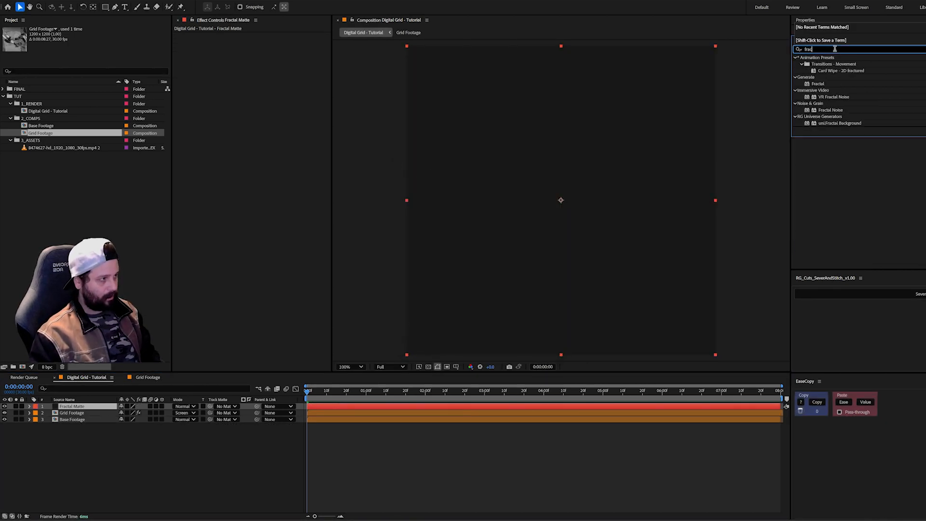
double_click(807, 111)
left_click(289, 42)
left_click(292, 72)
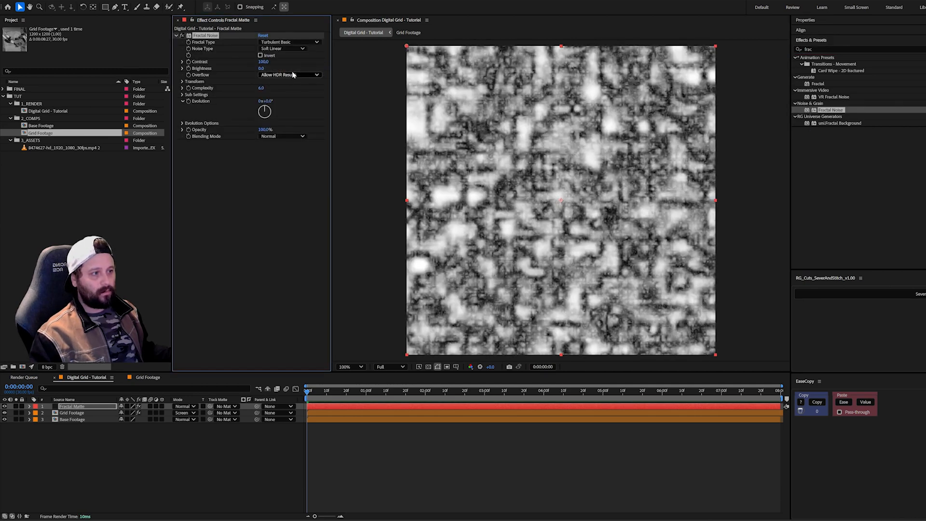
left_click(270, 49)
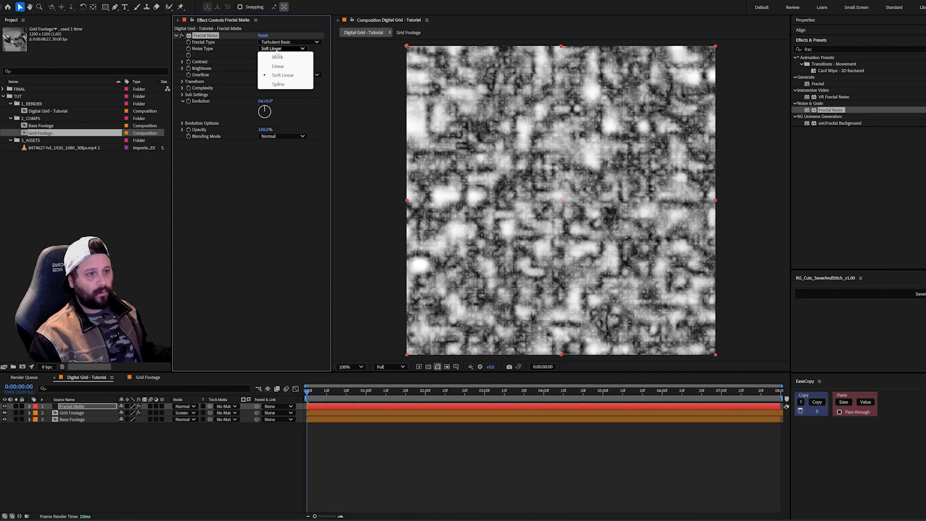
left_click(278, 57)
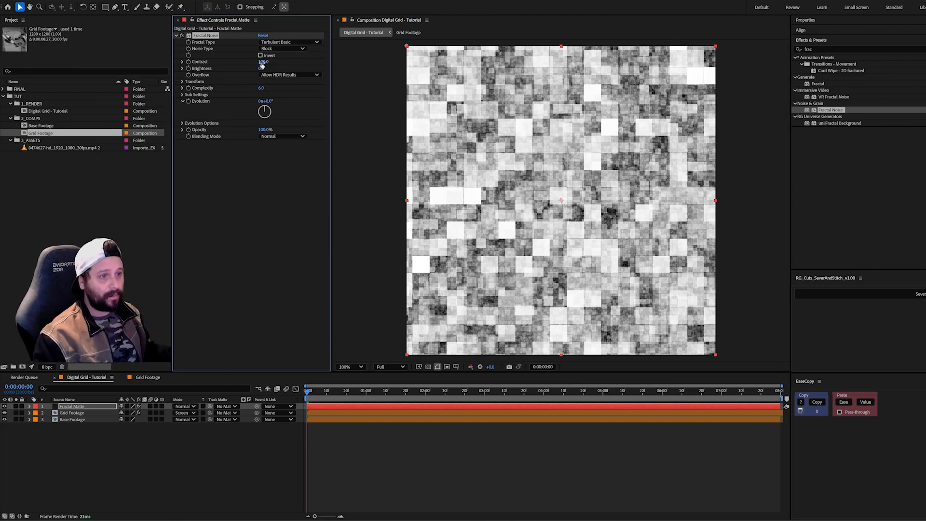
Step: Set the Fractal Noise Contrast to 133 and its Complexity to 2.5 on the Fractal Matte layer
left_click_drag(261, 64, 273, 62)
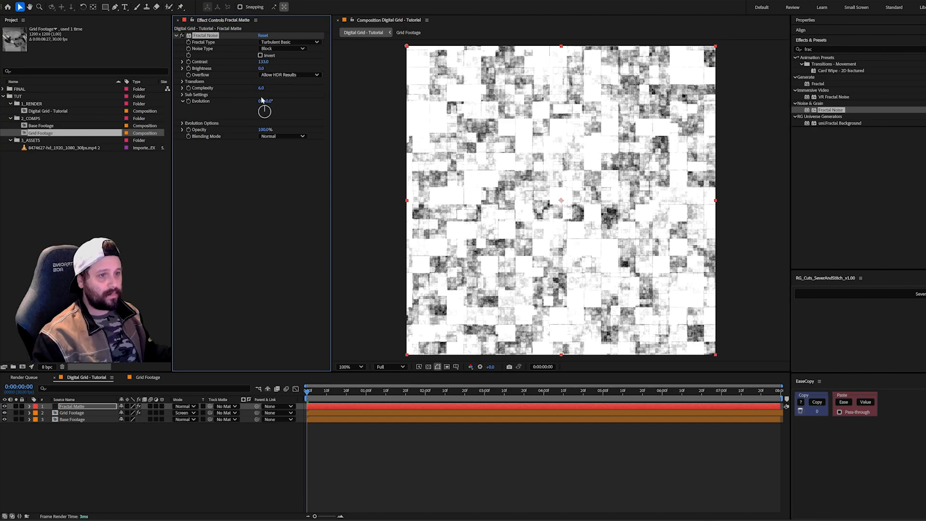
left_click_drag(246, 89, 126, 97)
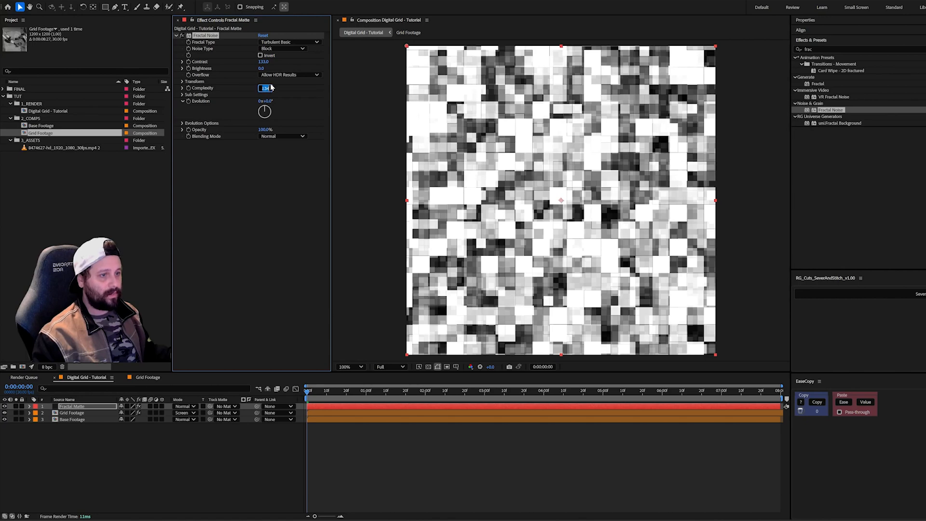
key("Return")
left_click(263, 89)
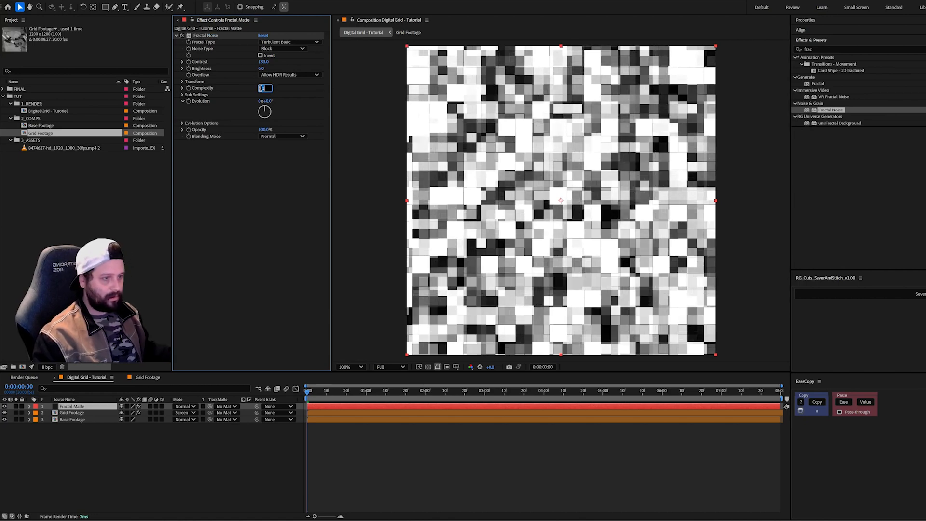
type("3")
key("Return")
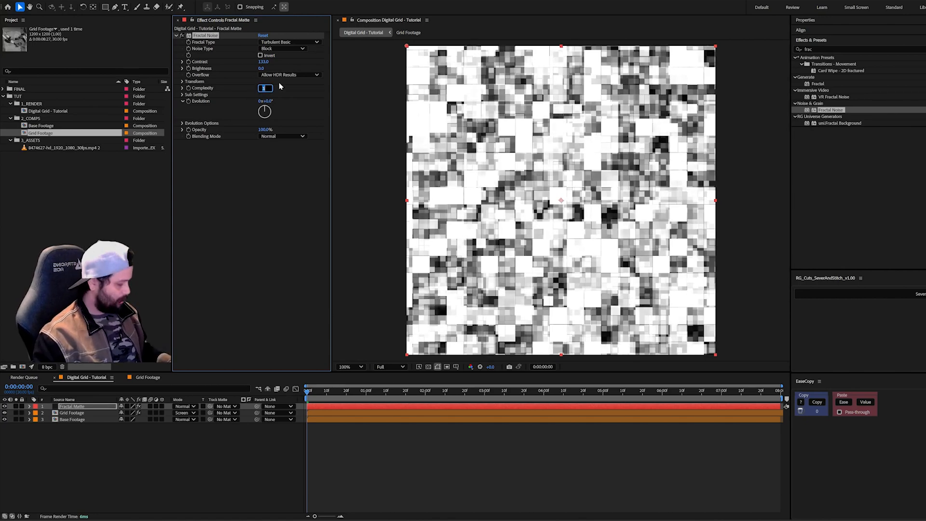
type("2")
key("Return")
left_click(264, 88)
type("2.5")
key("Return")
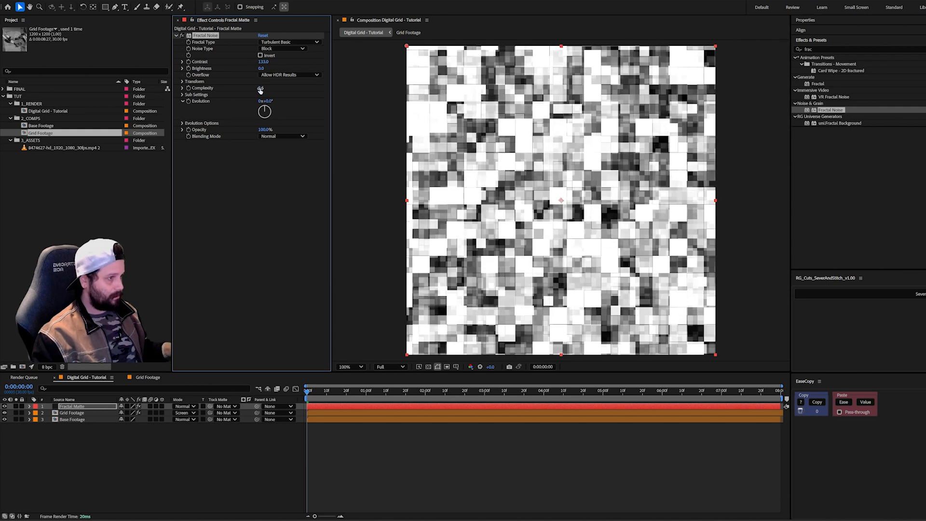
Step: Set the Fractal Noise Transform Scale to 153 and raise the Contrast to 144
left_click(182, 82)
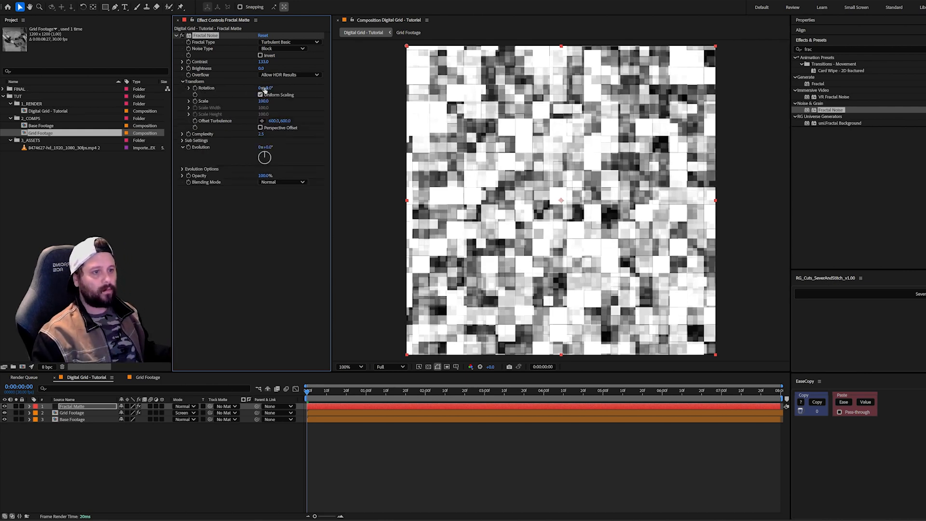
left_click_drag(262, 103, 281, 102)
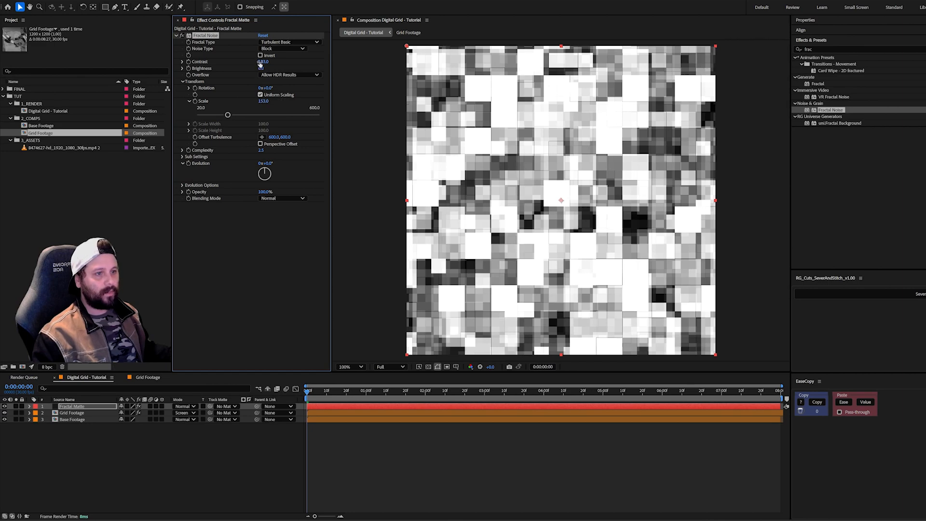
left_click_drag(260, 63, 273, 64)
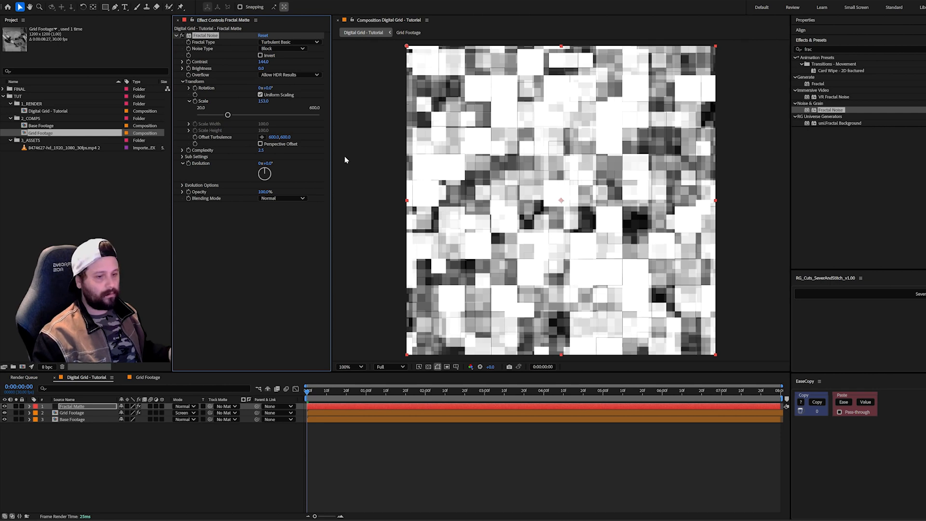
Step: Pre-compose the Fractal Matte layer as "Fractal Matte- Pre Comp", moving all attributes into the new composition
left_click(353, 405)
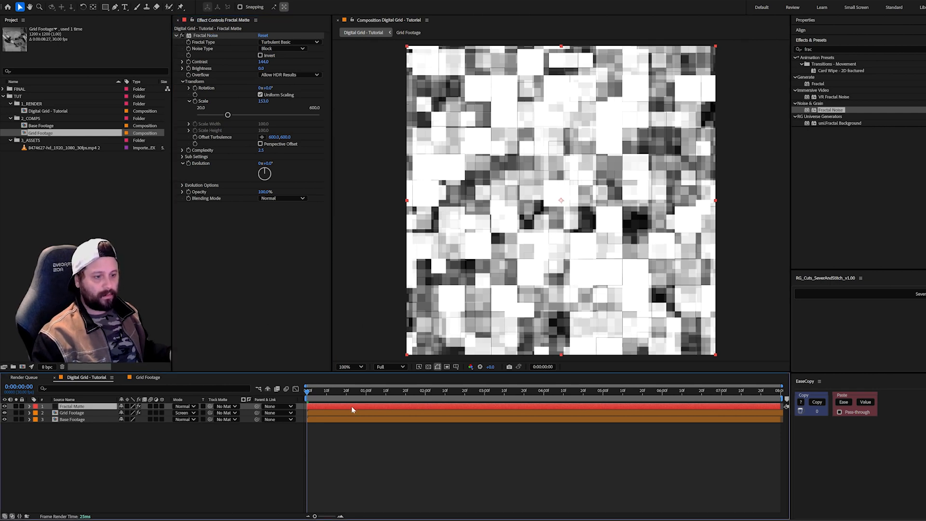
right_click(350, 405)
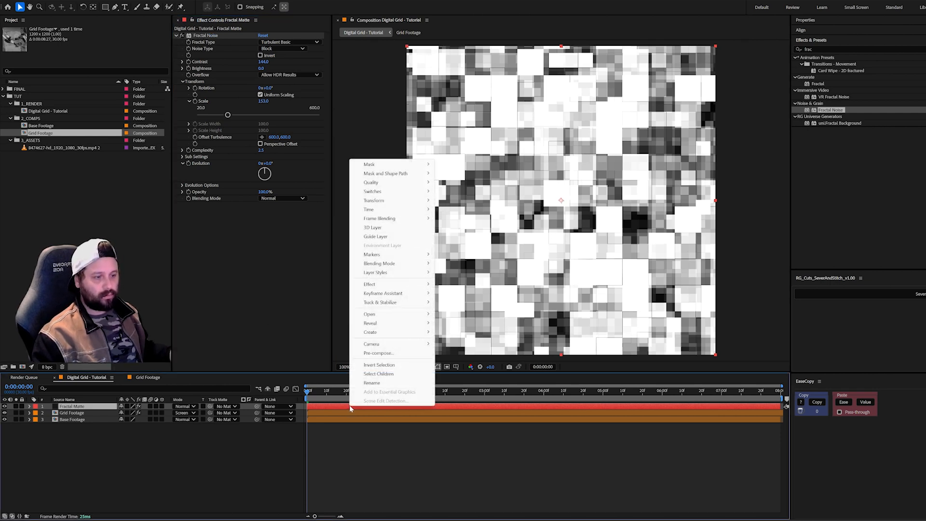
left_click(375, 354)
type("Fi")
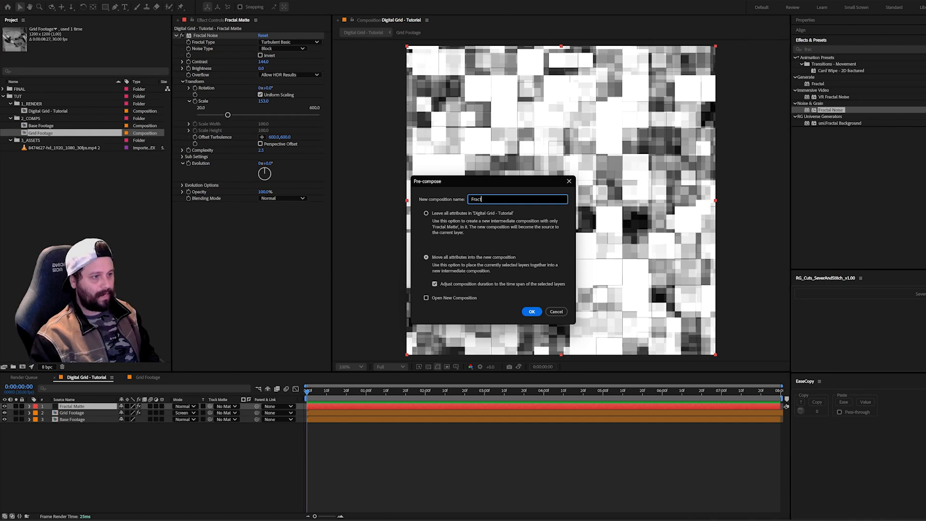
type("actal Matte- Pre Comp")
key("Return")
Step: Use Fractal Matte- Pre Comp as the Grid Footage layer's track matte, set to inverted luma
left_click(211, 414)
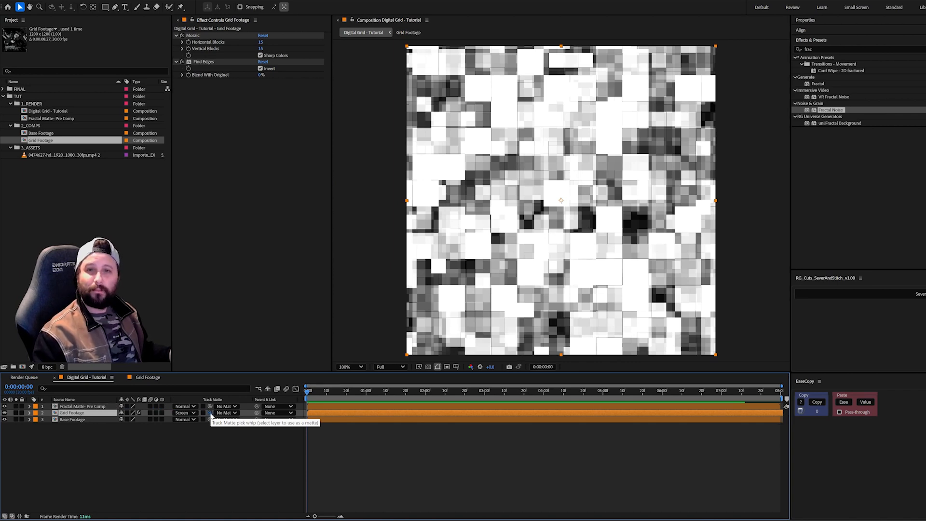
left_click_drag(213, 416, 82, 409)
left_click(89, 408)
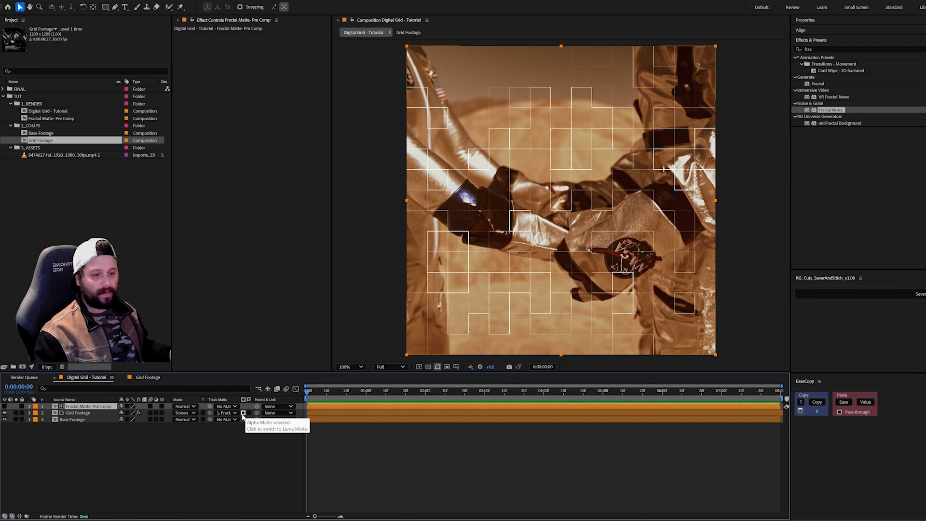
left_click(243, 413)
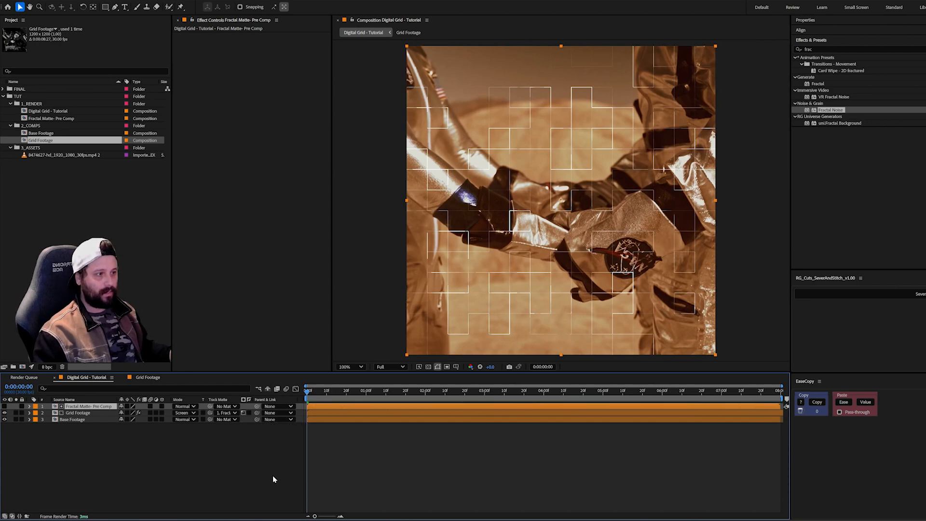
left_click(249, 414)
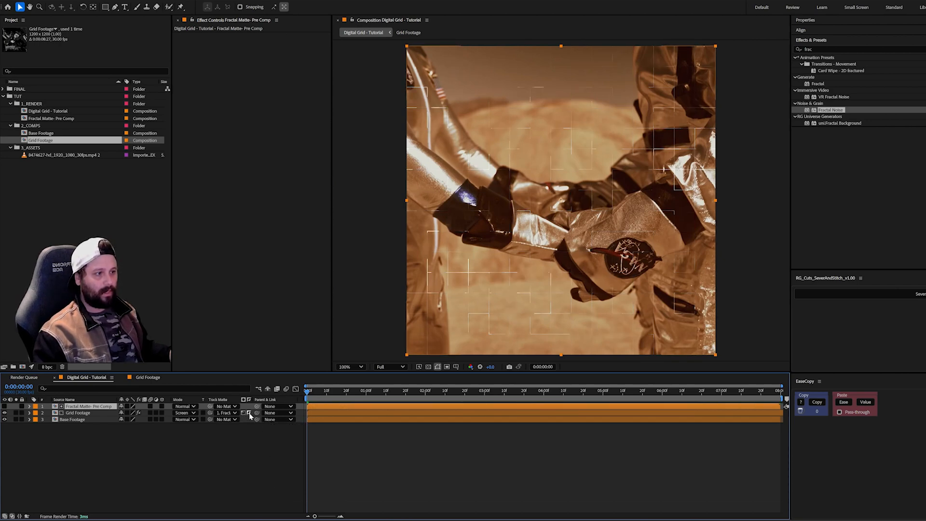
Step: Scrub and play the composition to examine the matted grid over the astronaut footage
mouse_move(343, 394)
left_mouse_down()
mouse_move(333, 394)
mouse_move(352, 397)
left_mouse_up()
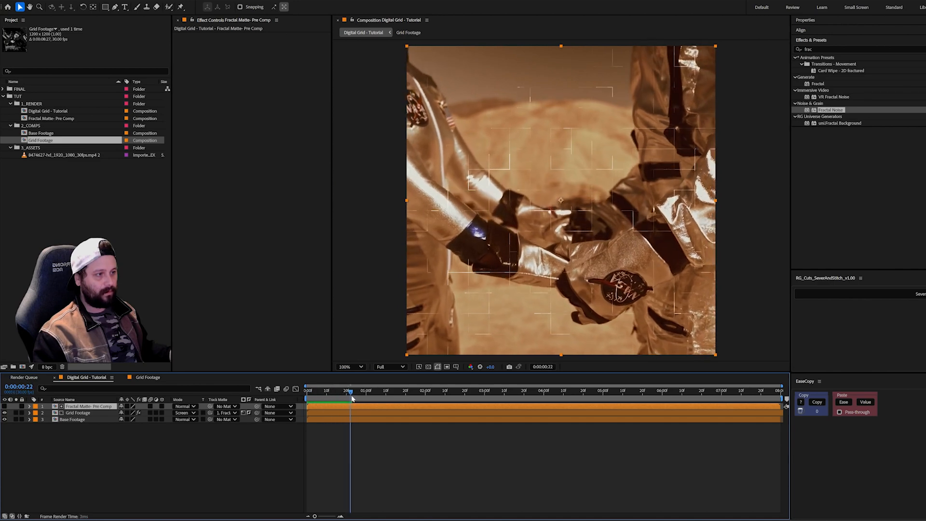
key("space")
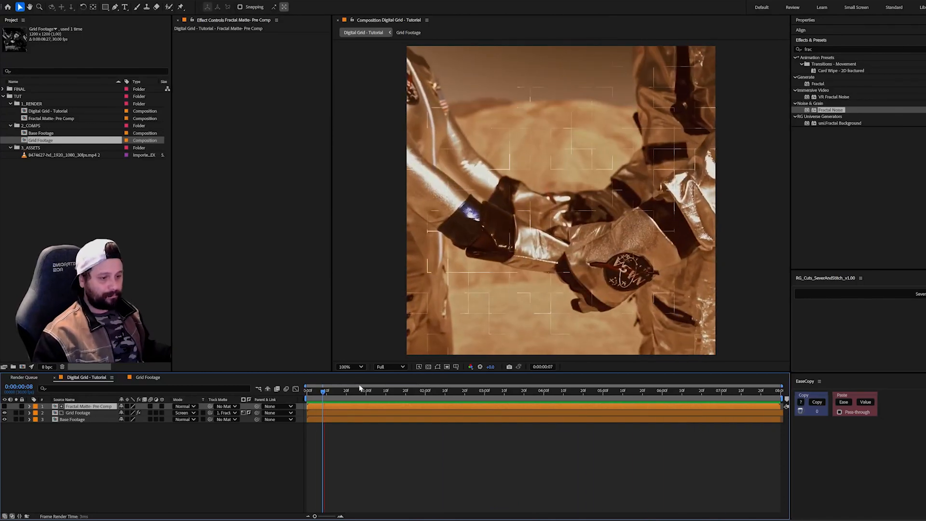
key("space")
Step: Apply the Offset effect to the Grid Footage layer and keyframe its Shift Center To at the first frame
left_click(314, 413)
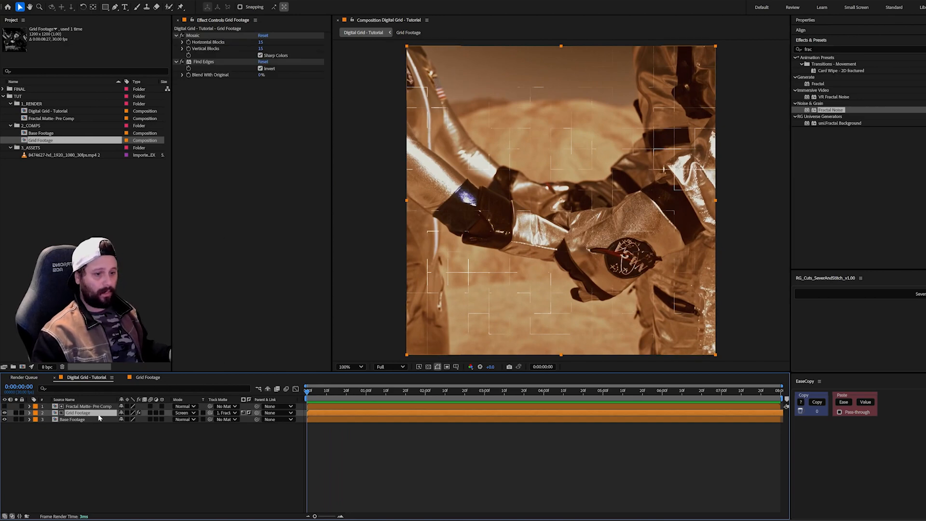
left_click(815, 49)
type("mff")
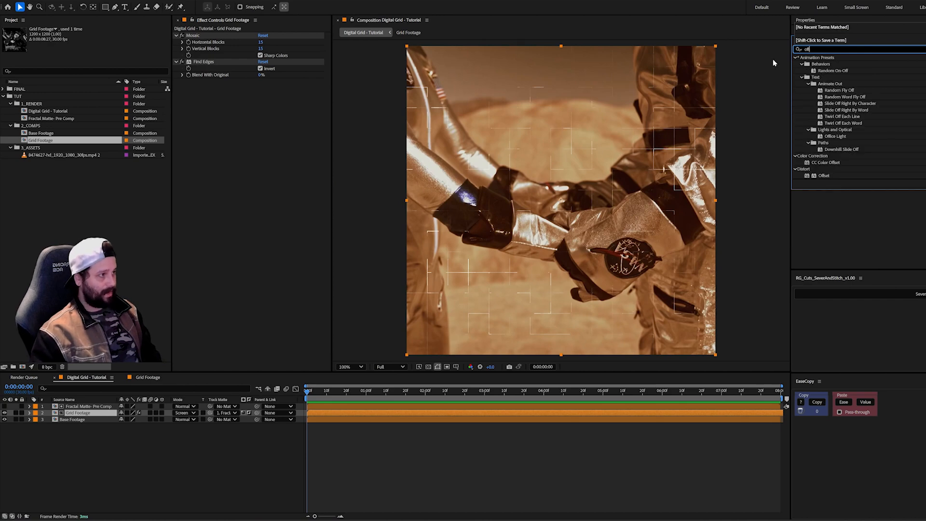
type("set")
left_click_drag(824, 78, 189, 89)
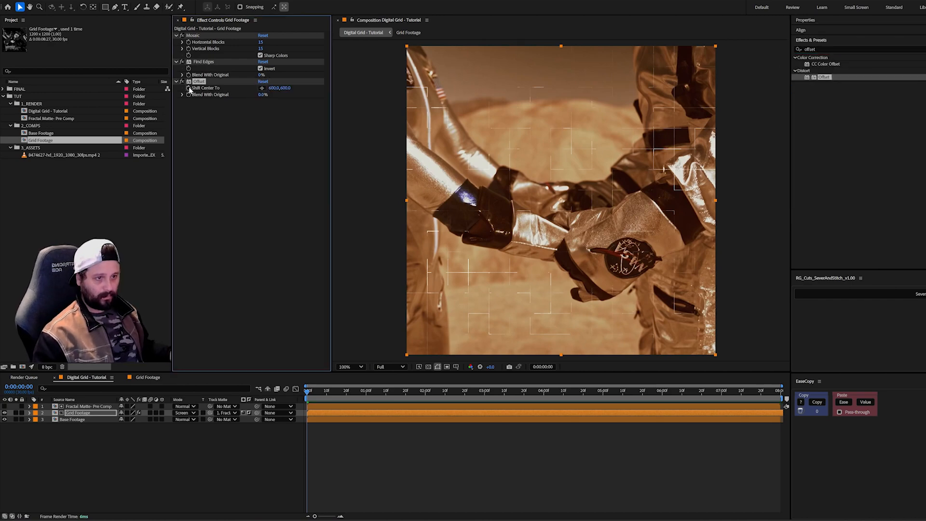
key("u")
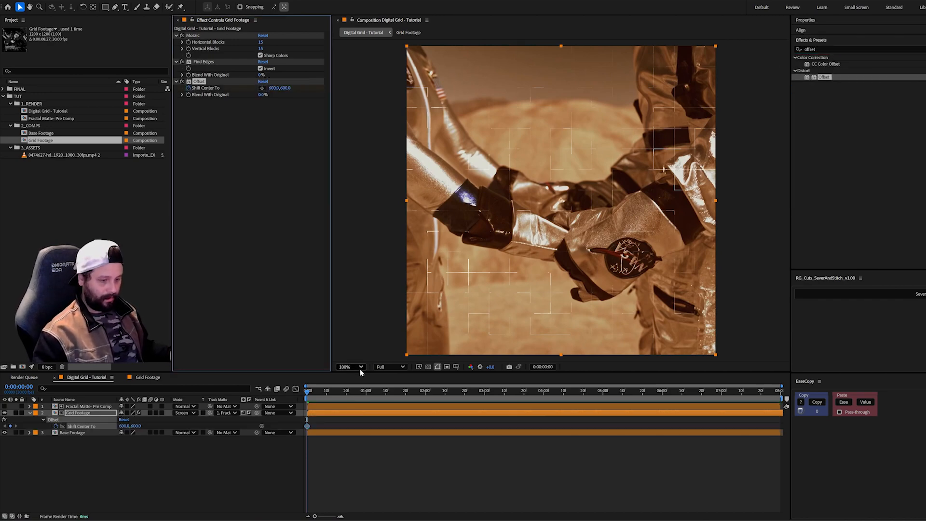
Step: Keyframe the Offset's Shift Center To at 2104, 600 on frame 0:00:07:29, and preview the grid motion from the start
left_click_drag(361, 394, 775, 360)
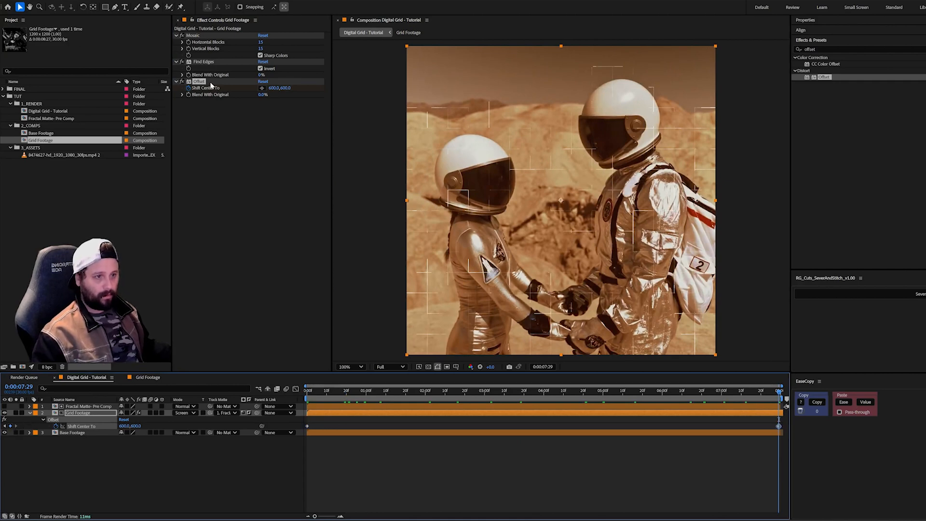
left_click_drag(271, 91, 889, 127)
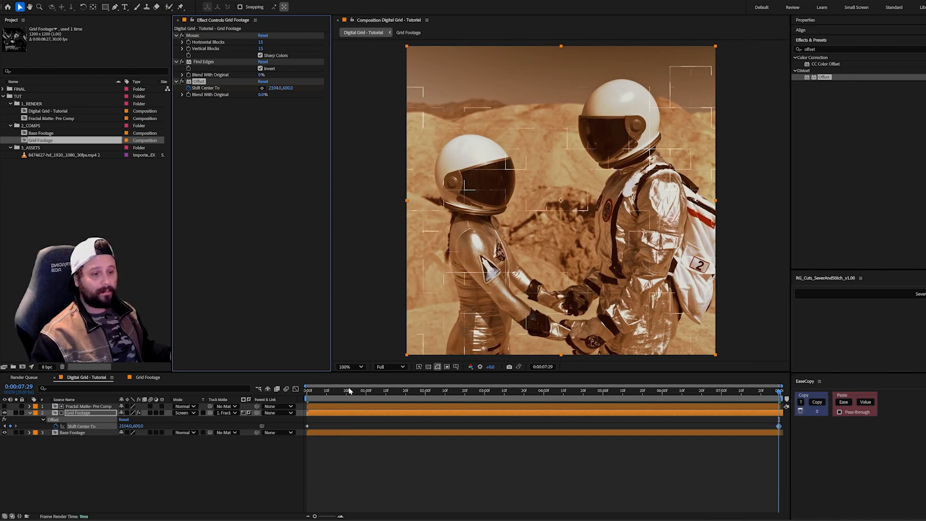
key("Home")
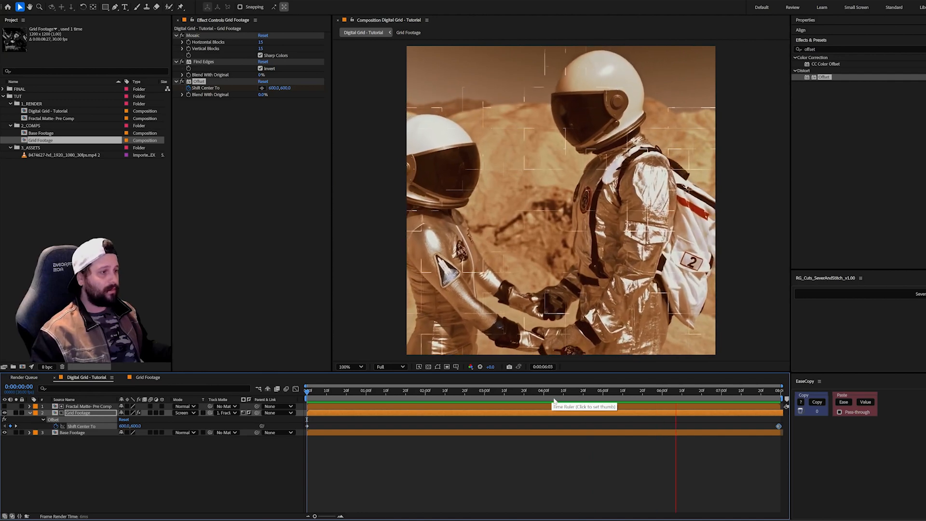
key("space")
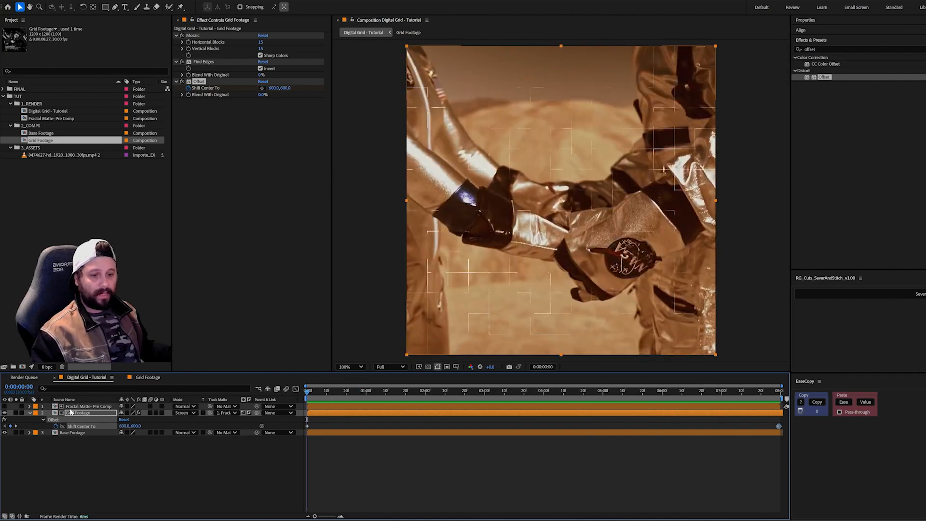
left_click(30, 413)
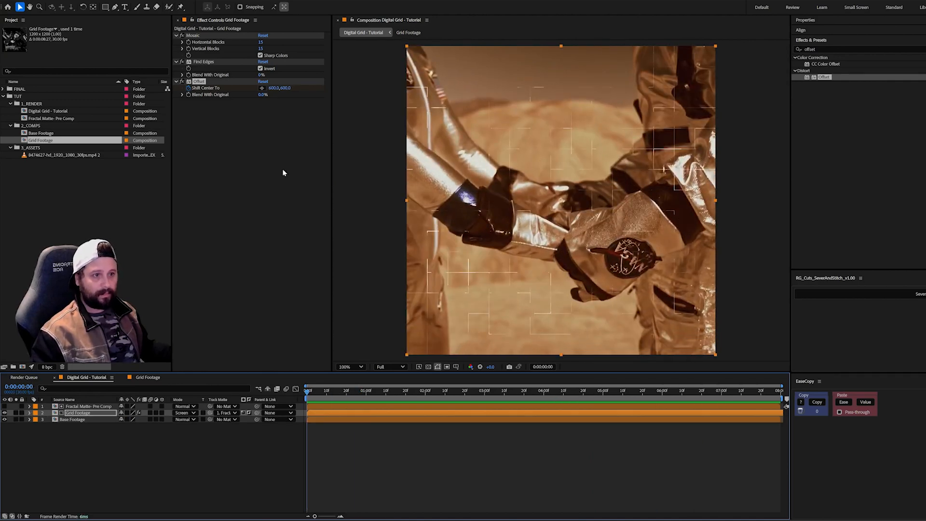
Step: Apply the Tint effect to the Grid Footage layer and map white to yellow ECD100
double_click(816, 49)
type("tin")
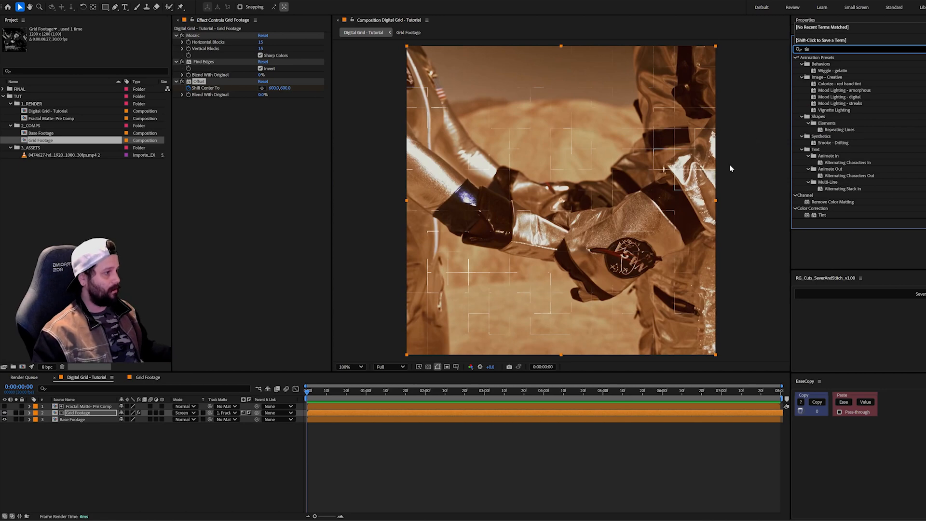
double_click(822, 215)
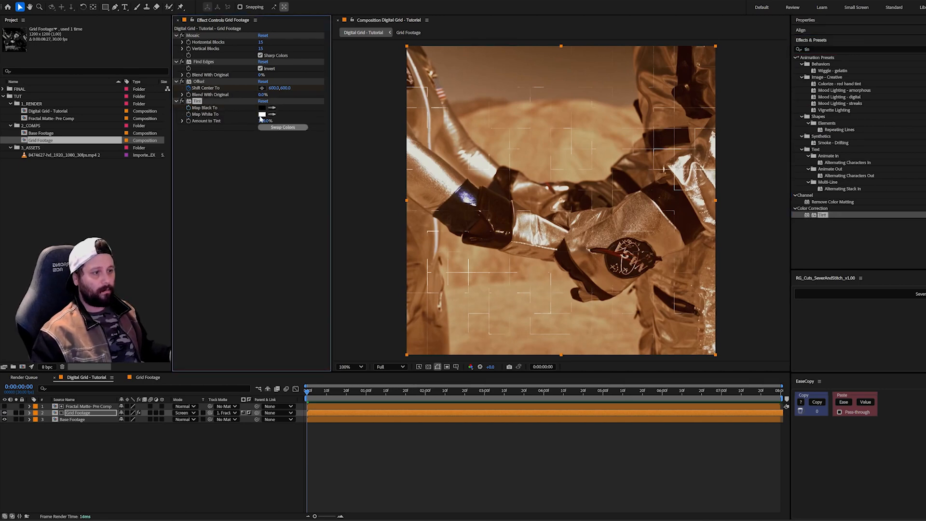
left_click(261, 115)
left_click(502, 262)
left_click_drag(512, 303, 518, 291)
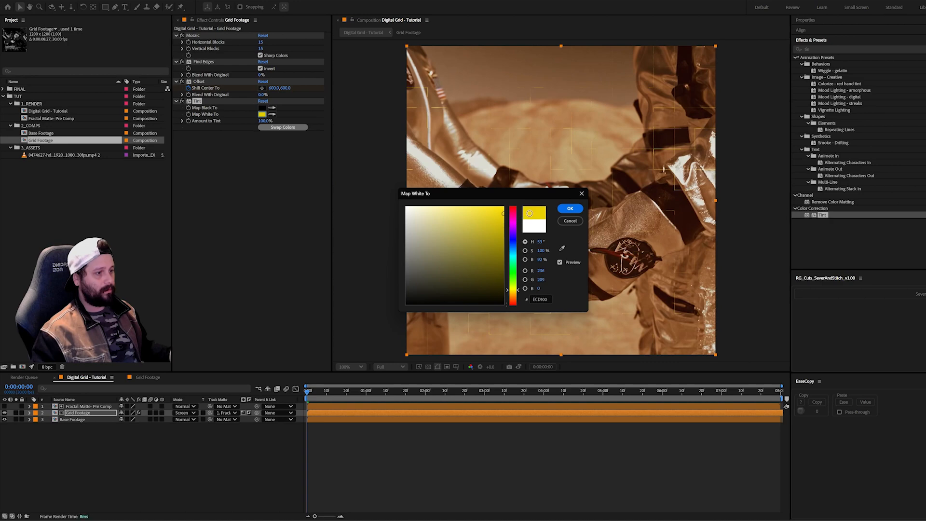
left_click(569, 210)
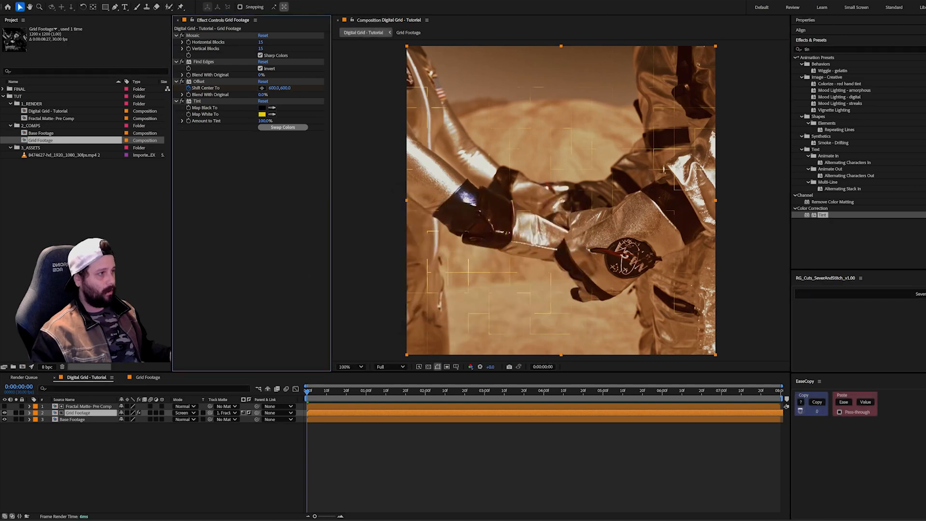
Step: Apply the Stylize Glow effect to the Grid Footage layer
left_click(820, 49)
type("glow")
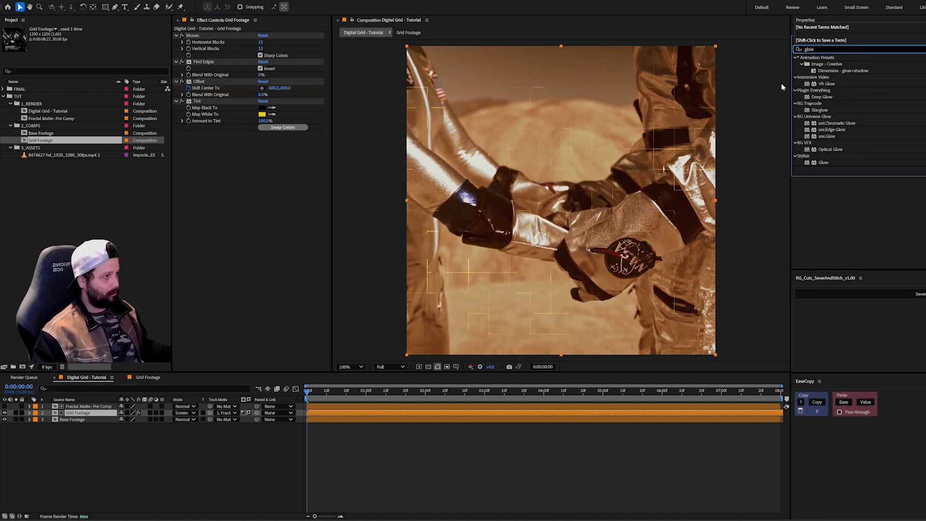
double_click(823, 163)
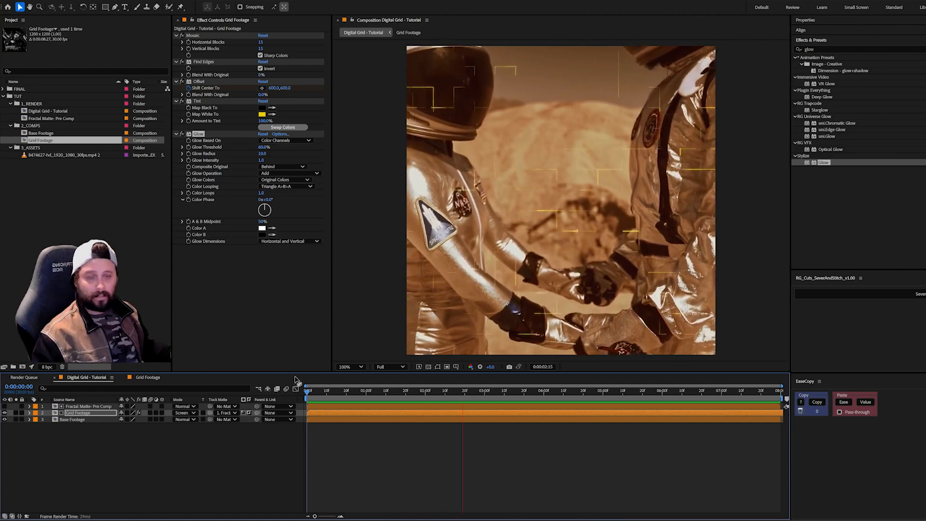